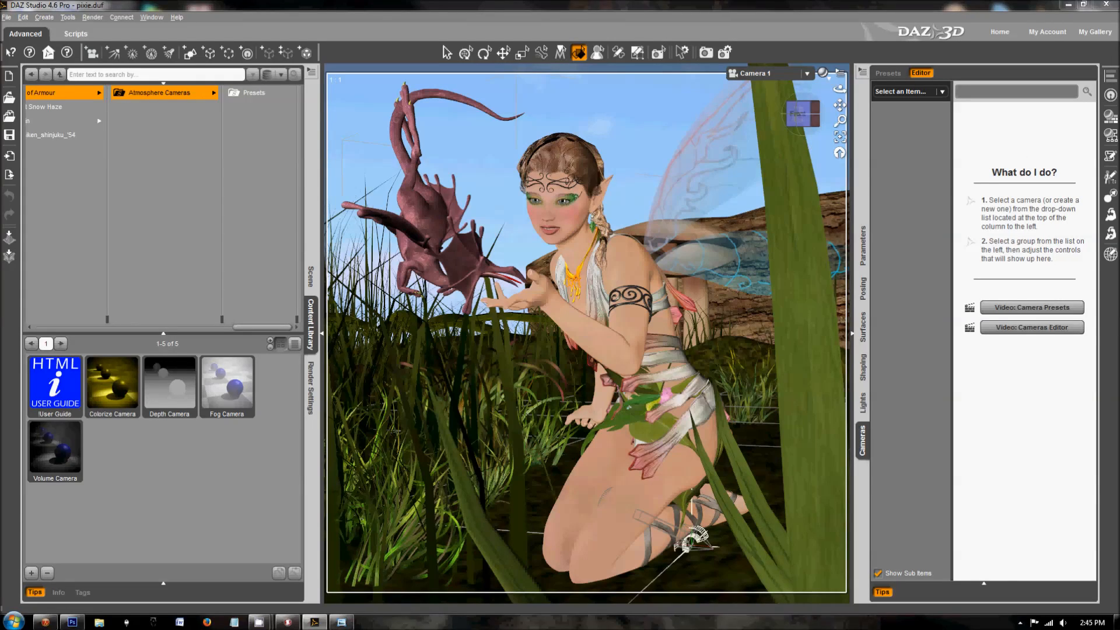
Step: Review the ambient occlusion, depth and background mask renders (Render 5 to Render 7) in the Render Editor
left_click_drag(1119, 186, 422, 111)
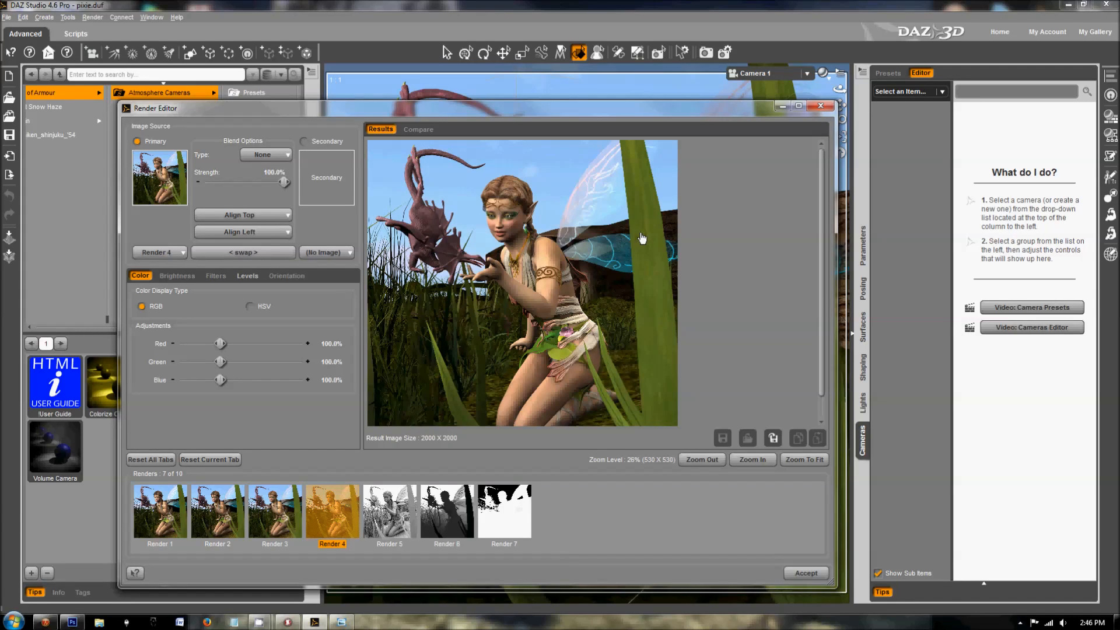
left_click(382, 516)
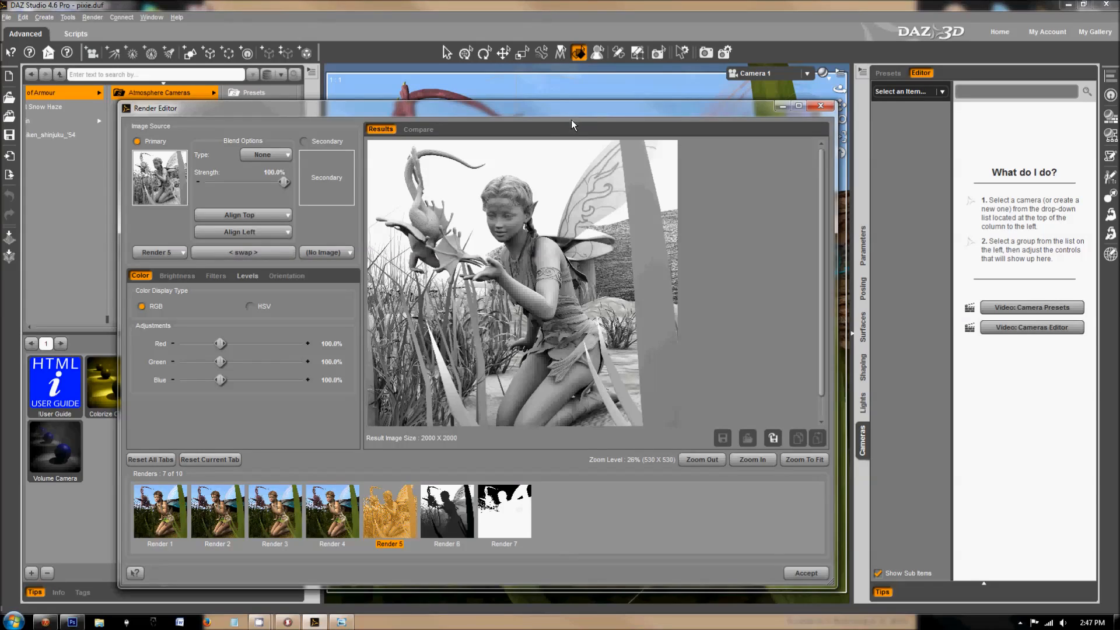
left_click(443, 508)
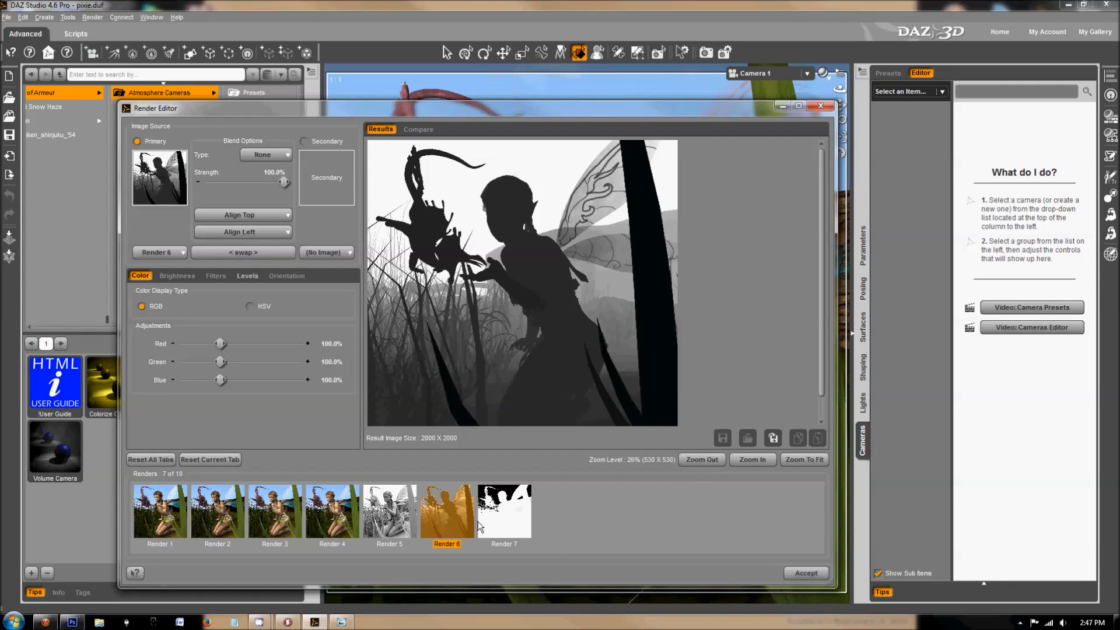
left_click(505, 510)
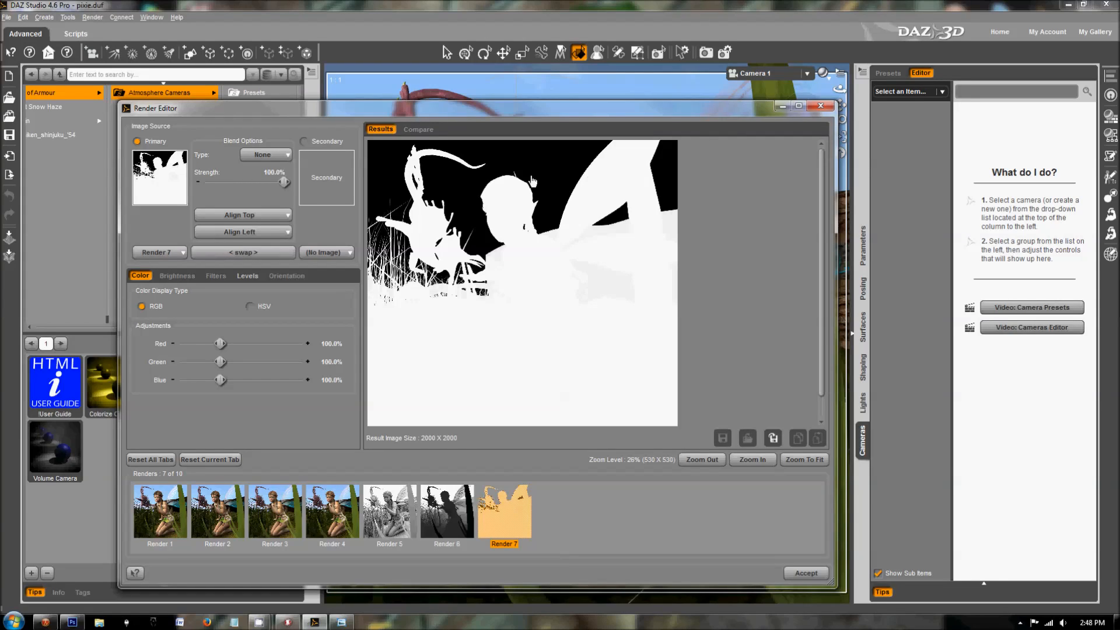
left_click(449, 507)
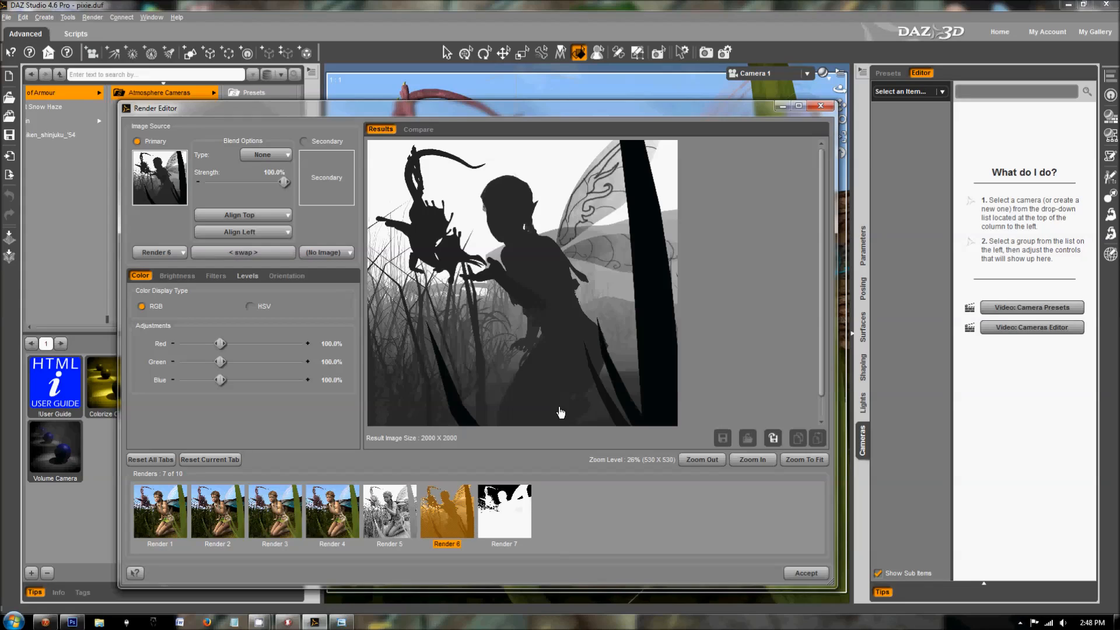
left_click_drag(629, 110, 1119, 114)
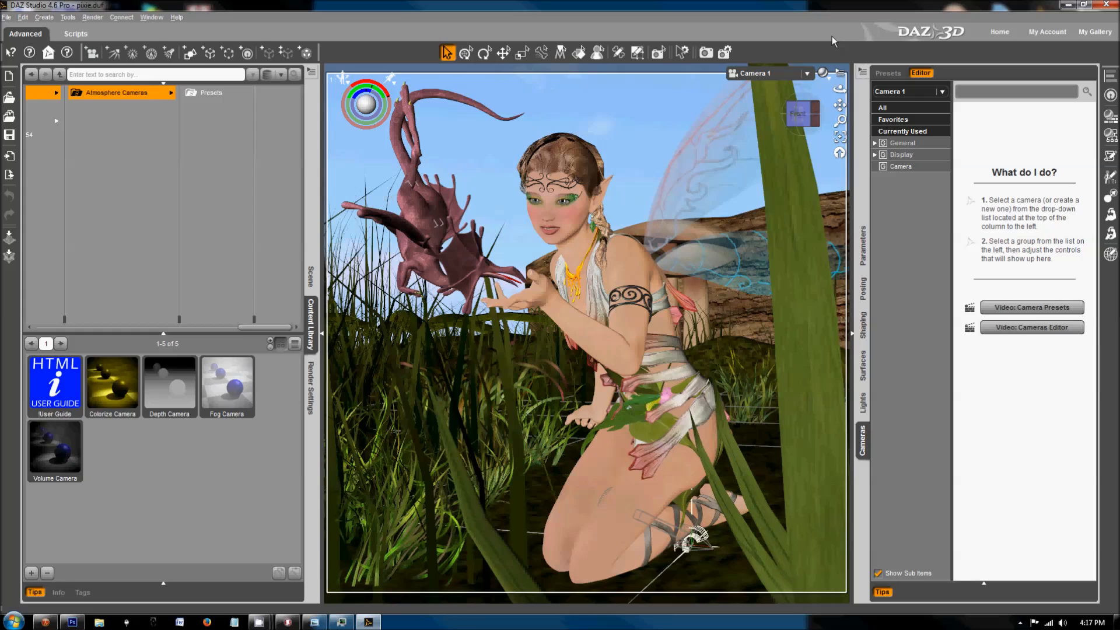
Step: Expand the whole scene hierarchy, select every node including all children, and collapse the hierarchy again
left_click(310, 276)
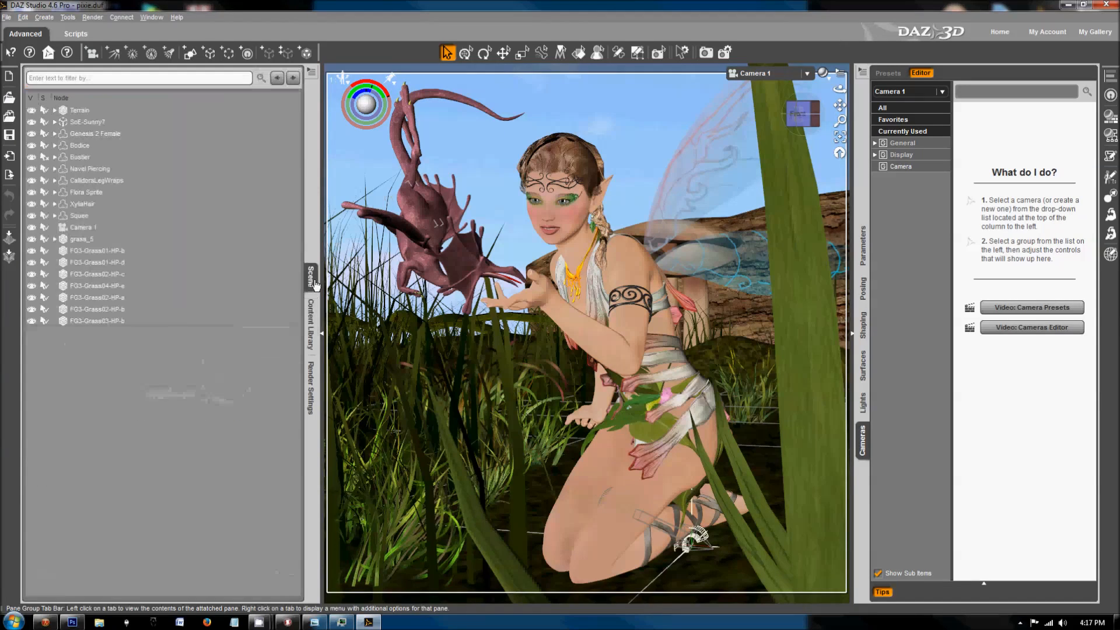
right_click(88, 249)
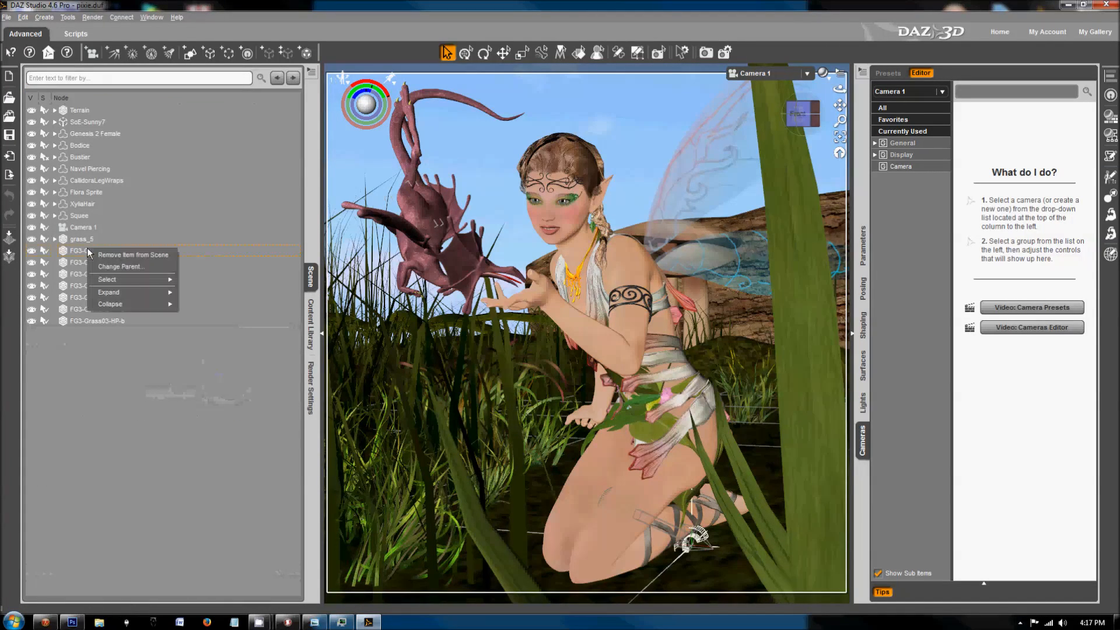
mouse_move(133, 292)
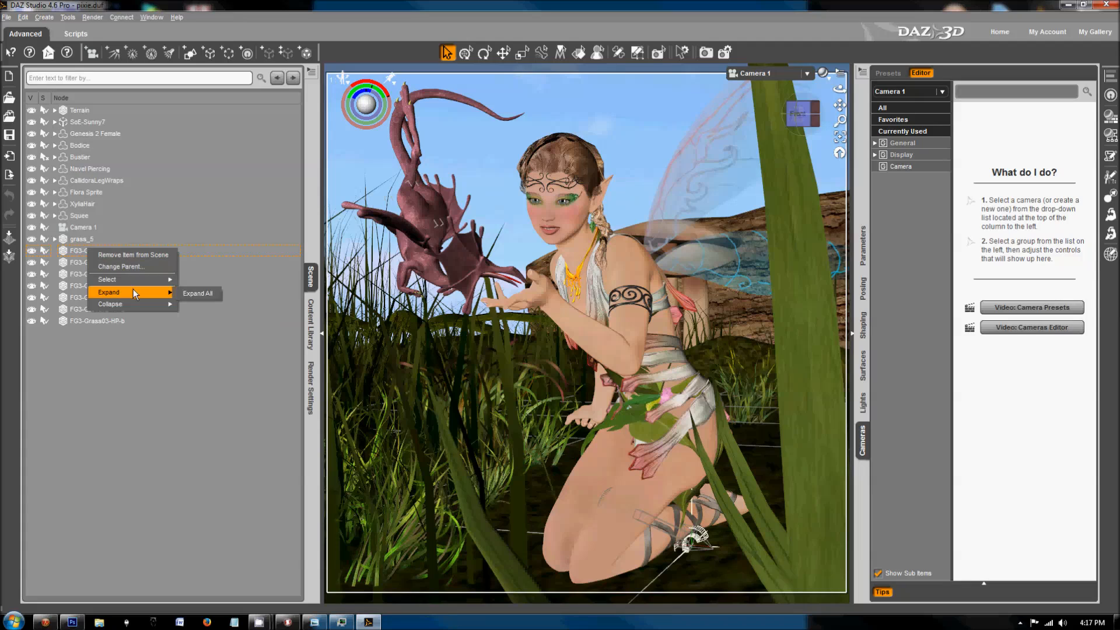
left_click(188, 293)
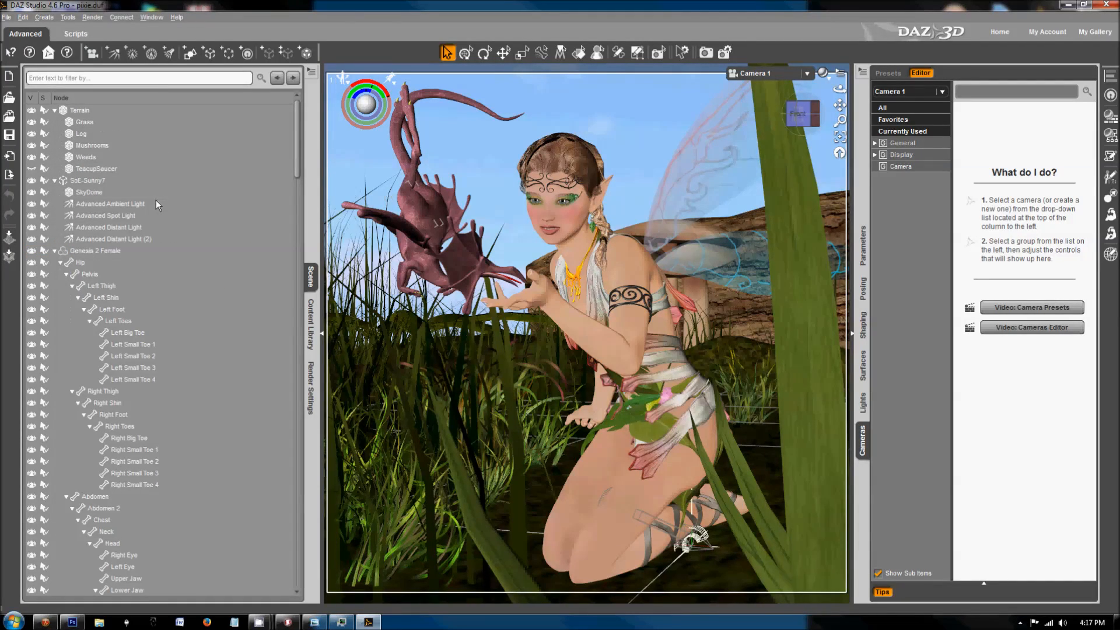
key("ctrl+a")
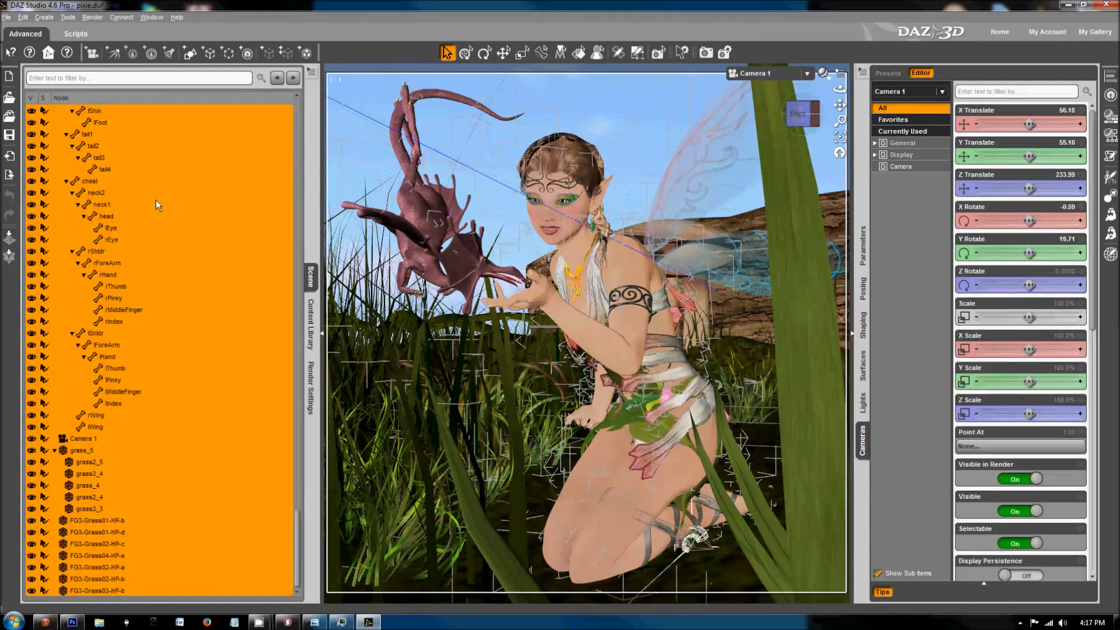
right_click(111, 232)
mouse_move(158, 289)
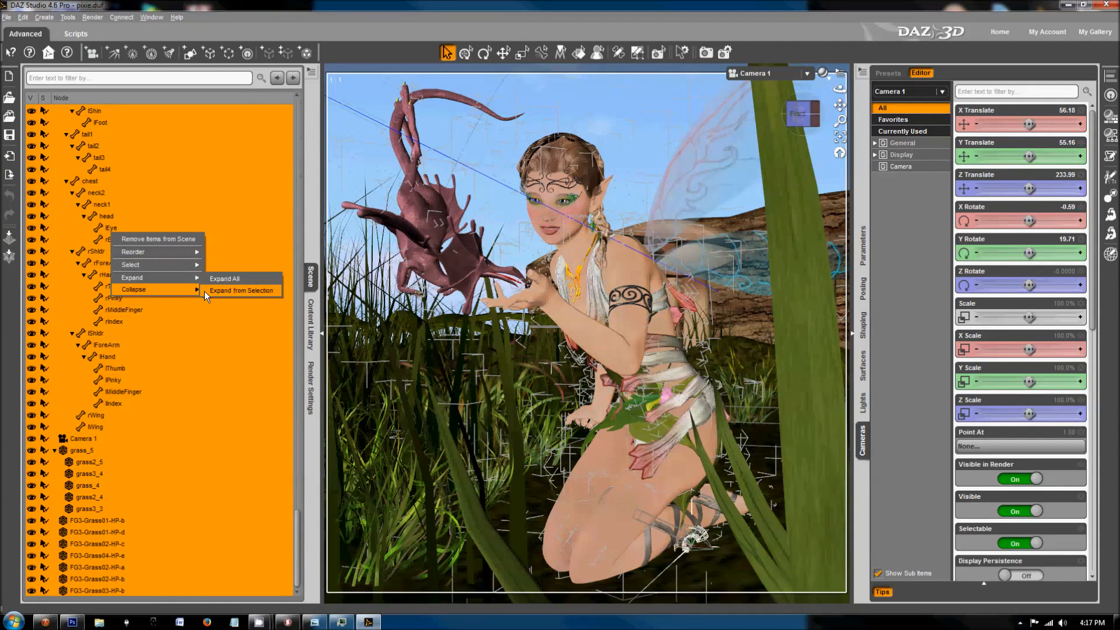
left_click(225, 302)
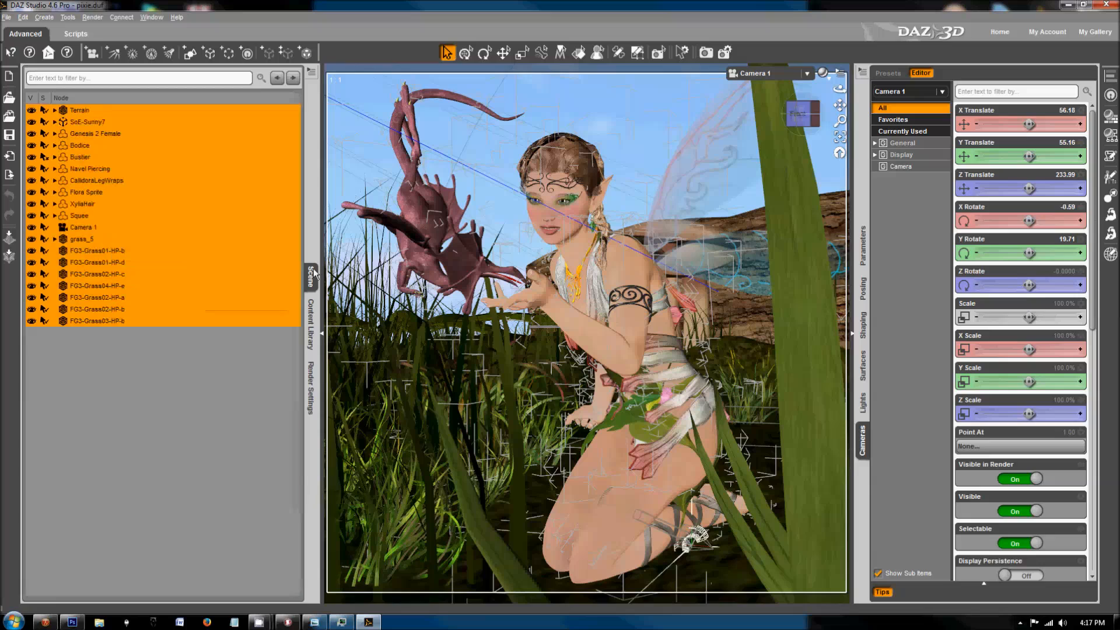
Step: Select all surfaces of every selected scene object in the surface editor
left_click(866, 358)
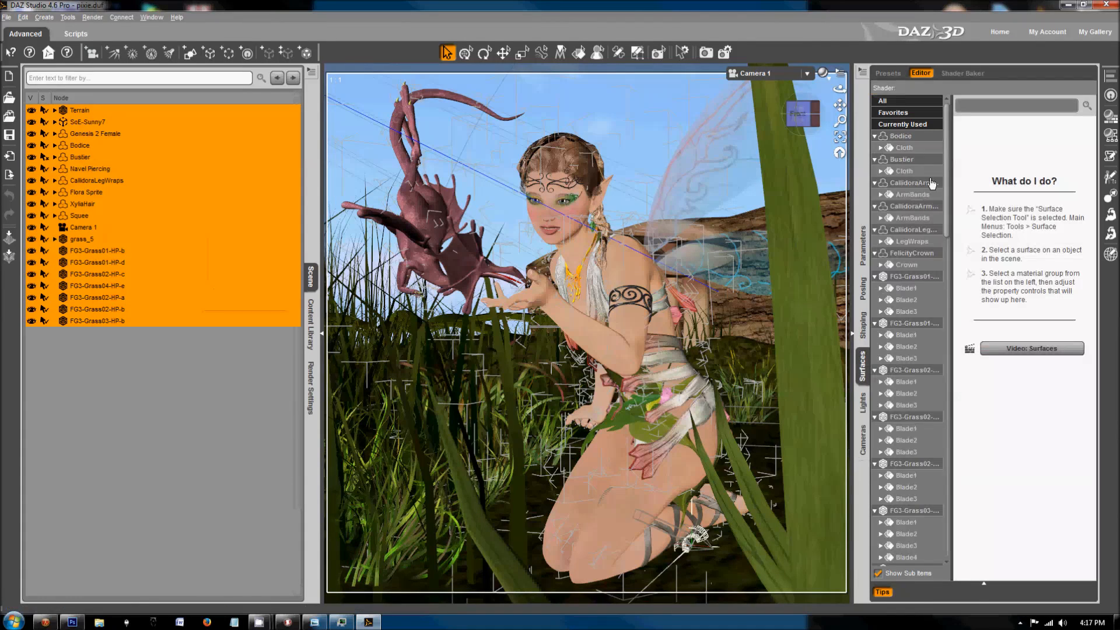
left_click(920, 150)
key("ctrl+a")
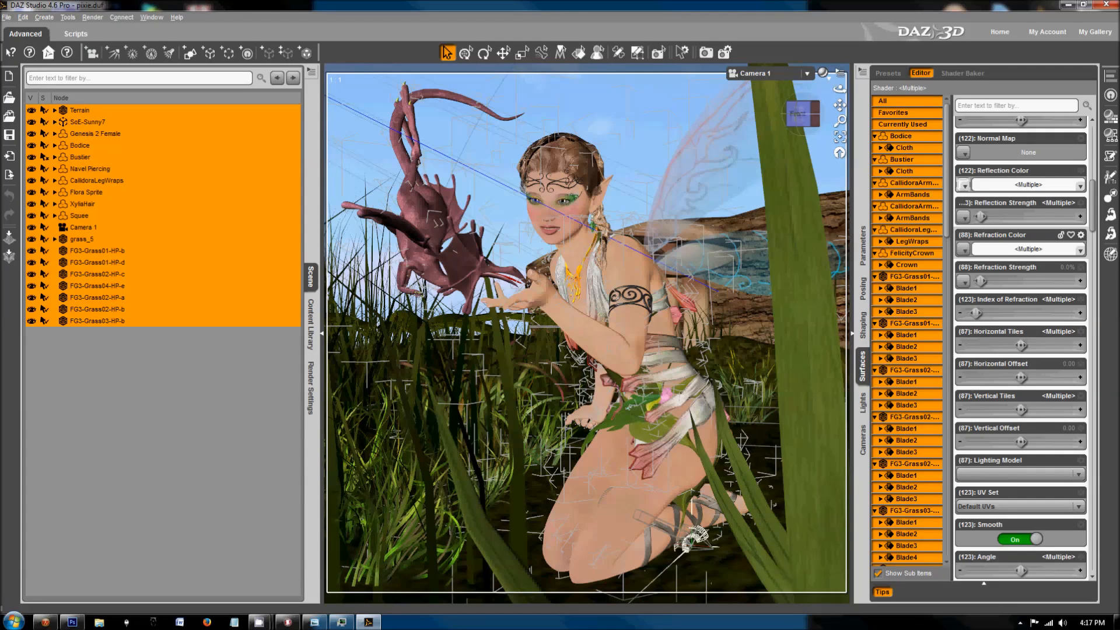
Step: Remove the diffuse colour map from all selected surfaces and set their diffuse to pure white (255, 255, 255) at 100% strength
scroll(1048, 170, "up", 10)
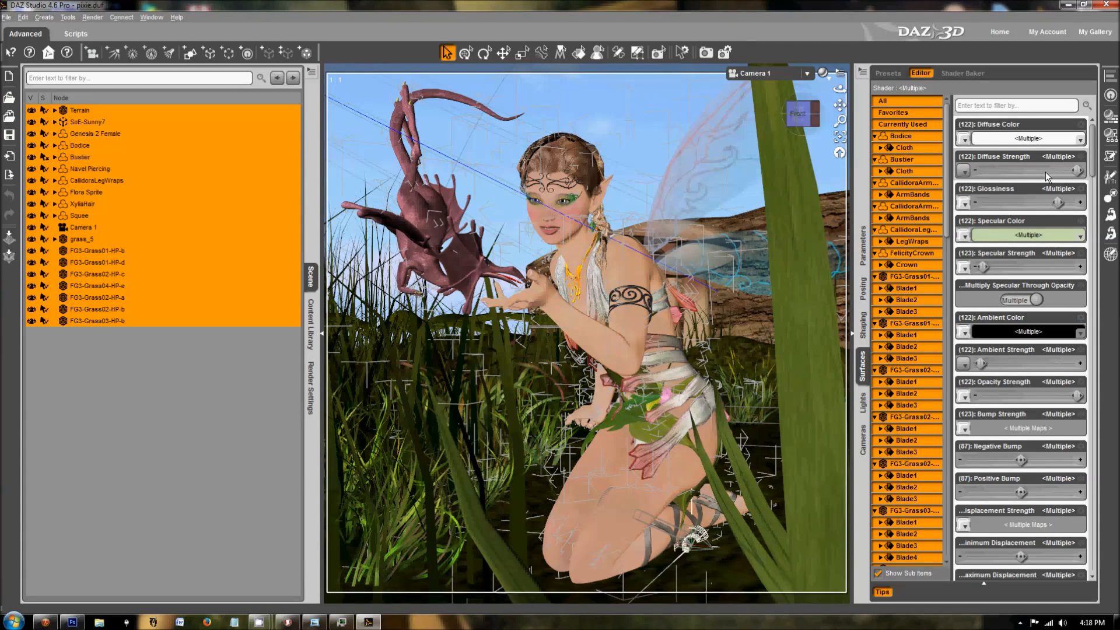
left_click(964, 140)
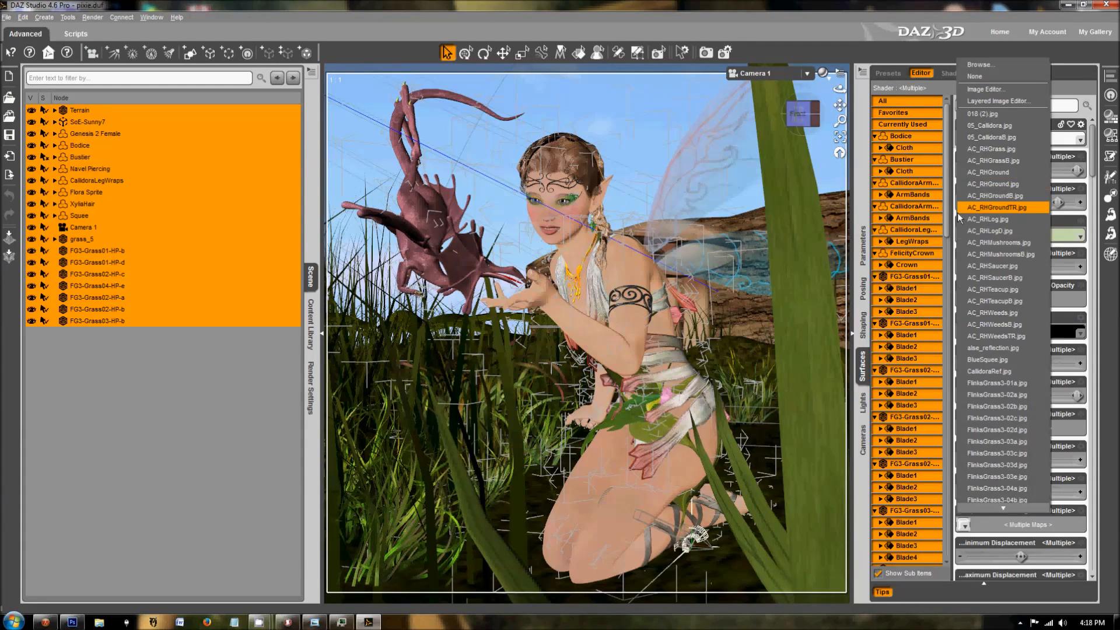
left_click(969, 76)
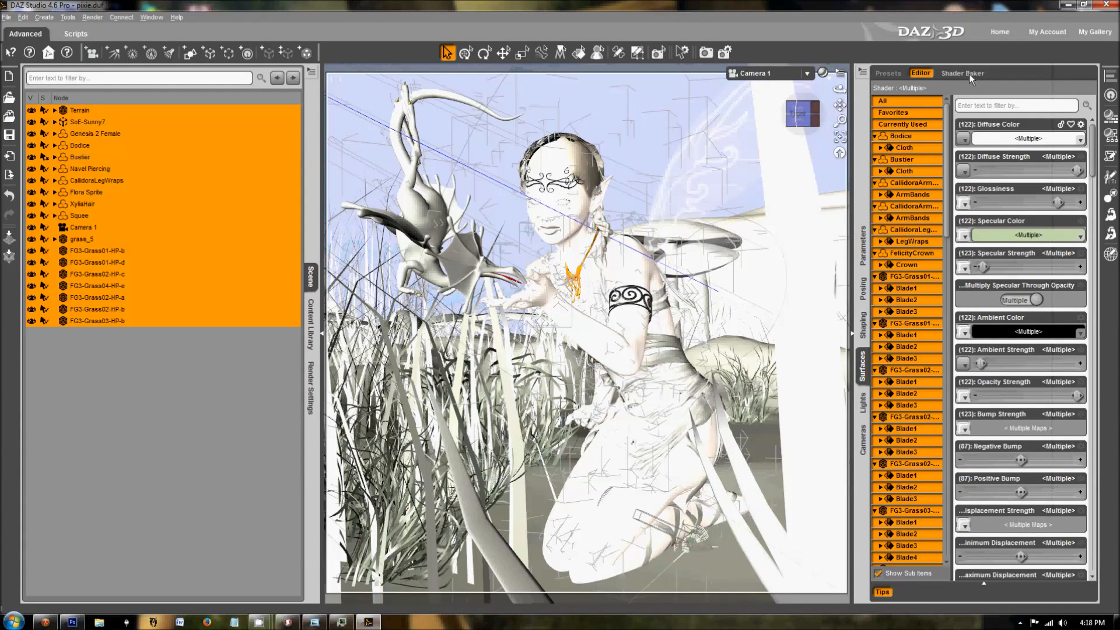
left_click(996, 138)
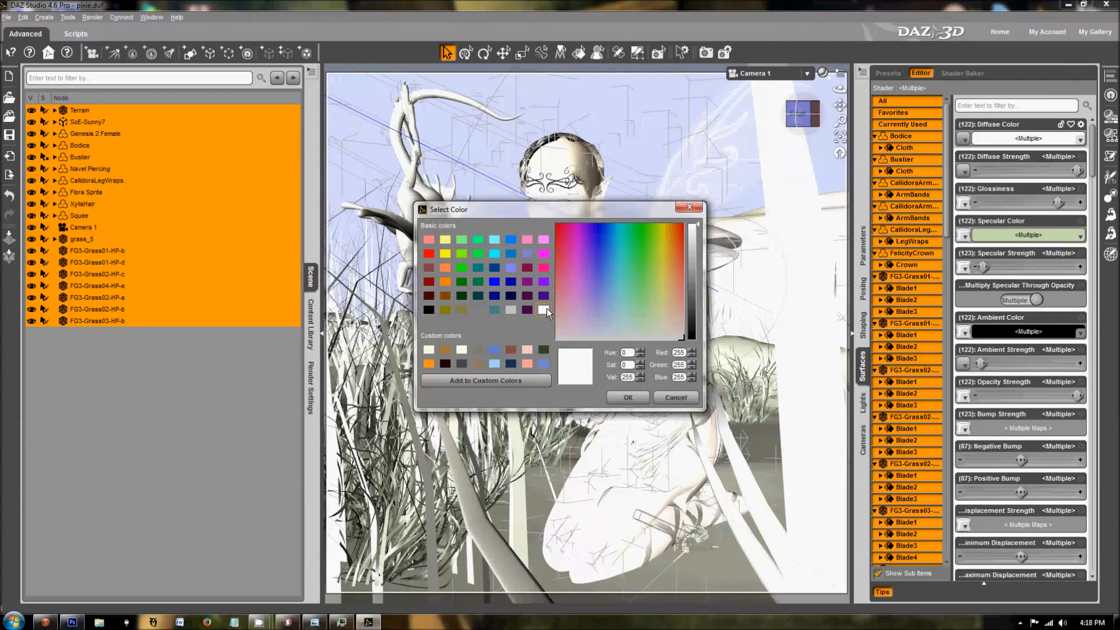
left_click(627, 397)
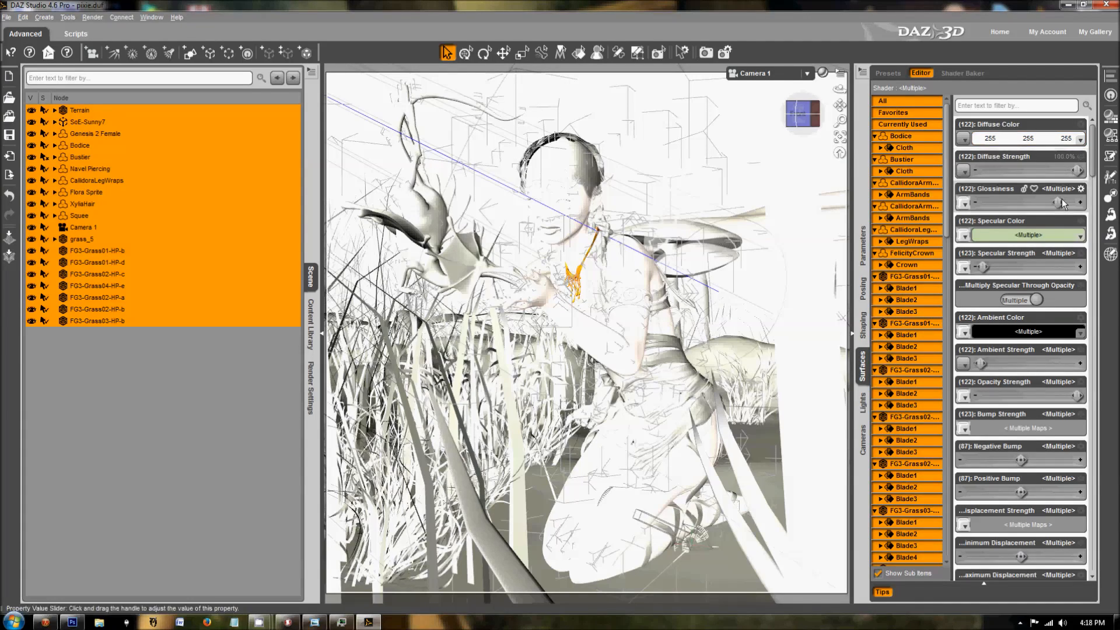
Step: Lower the specular strength and set glossiness, ambient strength and reflection strength to 0% on all selected surfaces
left_click_drag(1034, 206, 957, 211)
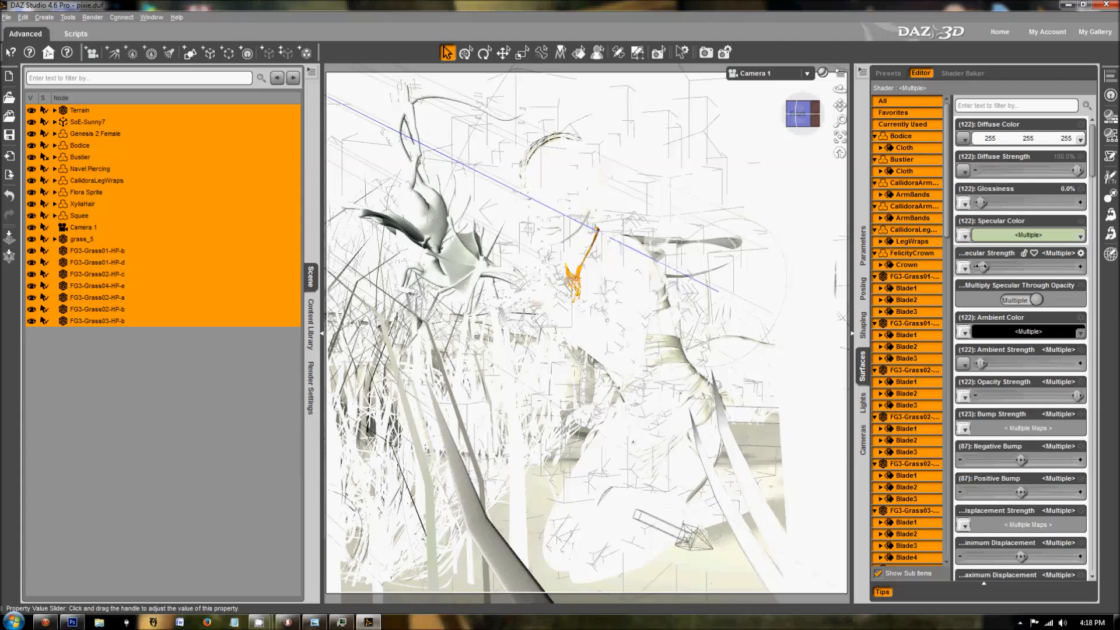
left_click_drag(987, 267, 980, 267)
scroll(1051, 303, "down", 2)
scroll(1051, 303, "down", 2)
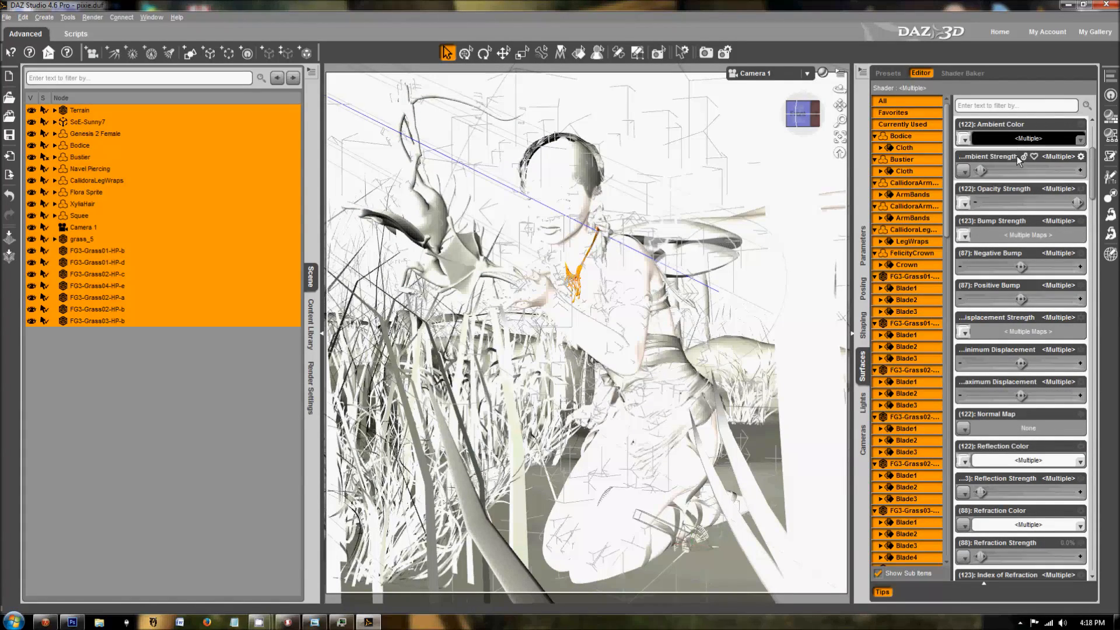
left_click_drag(982, 171, 957, 178)
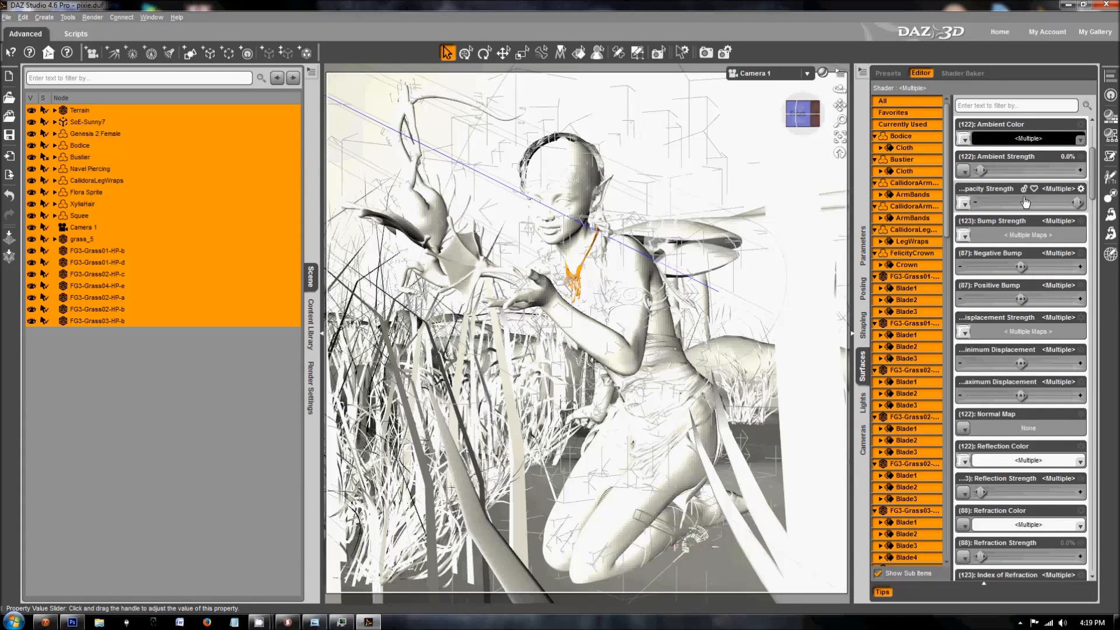
scroll(1040, 318, "down", 6)
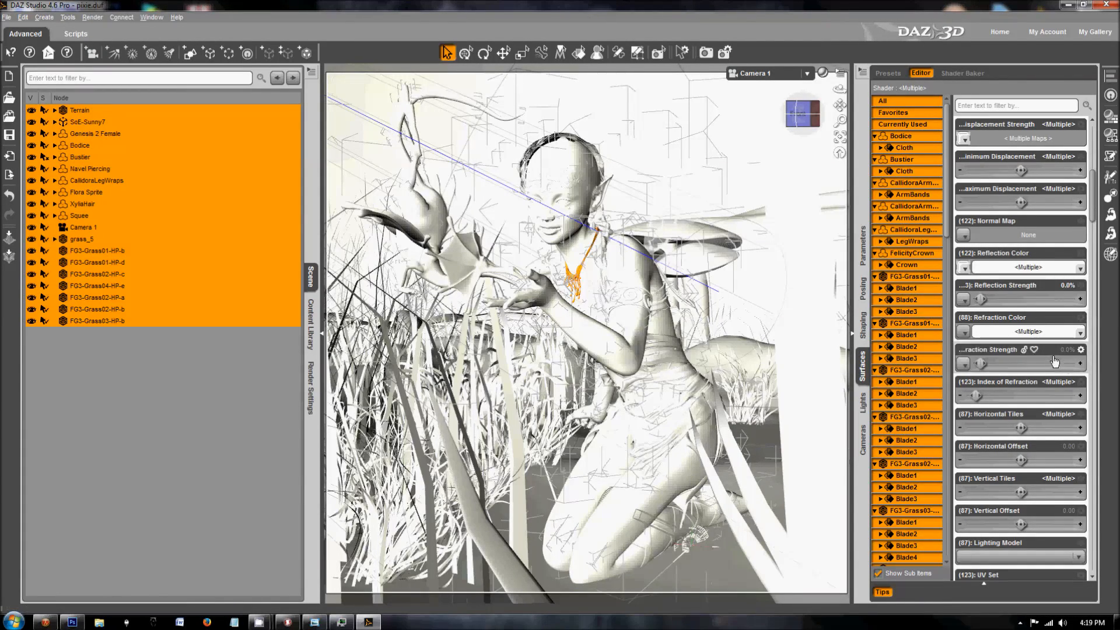
Step: Set the Lighting Model of all selected surfaces to Plastic
scroll(1054, 361, "down", 6)
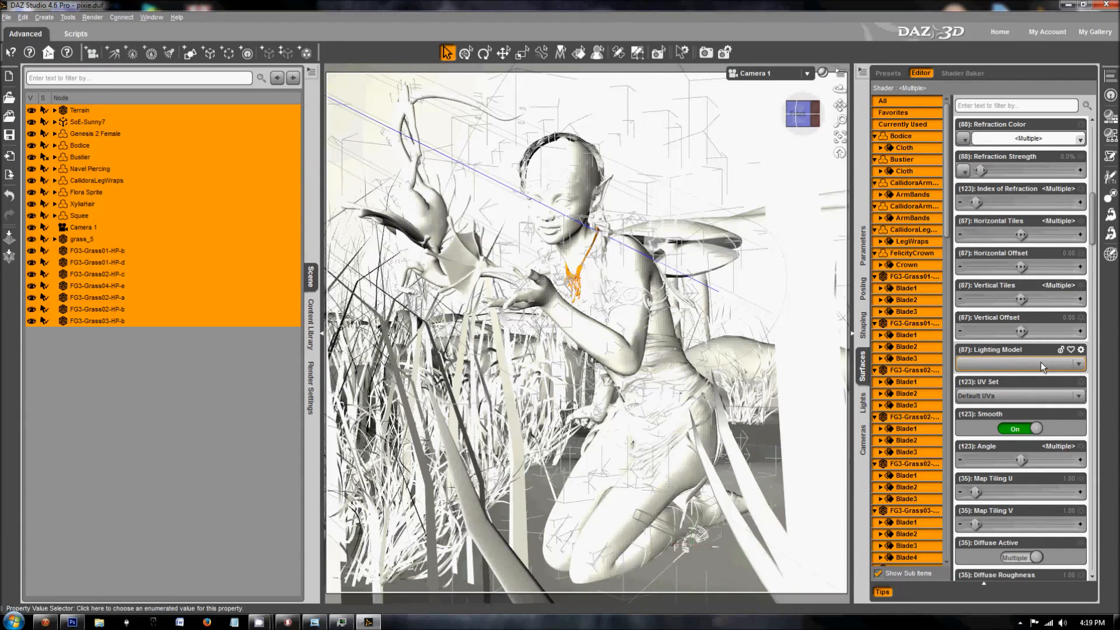
left_click(1041, 364)
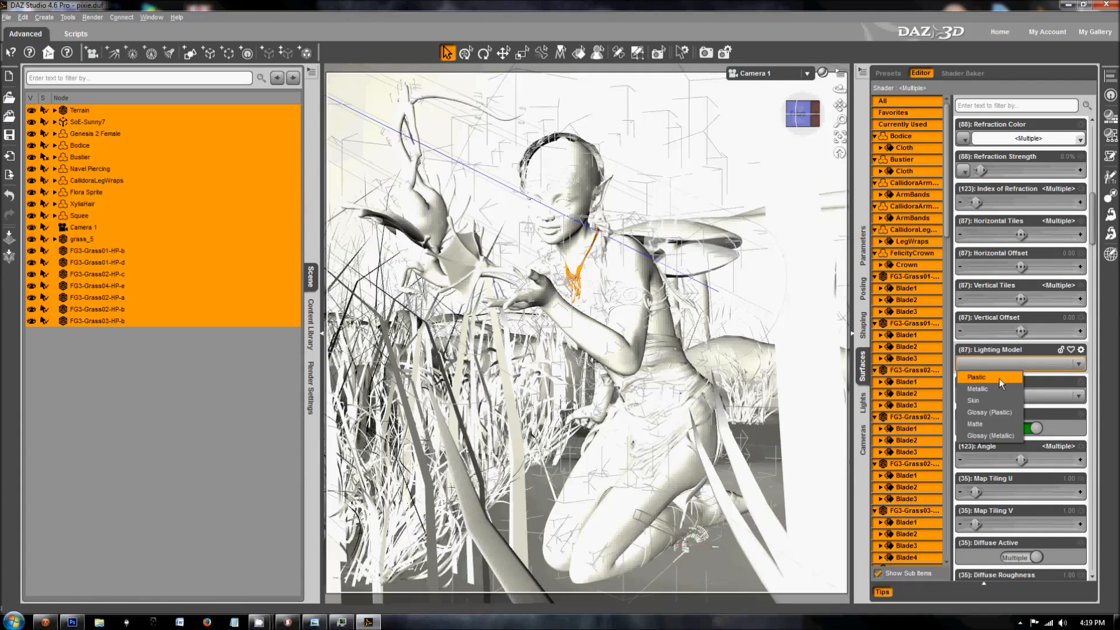
left_click(999, 379)
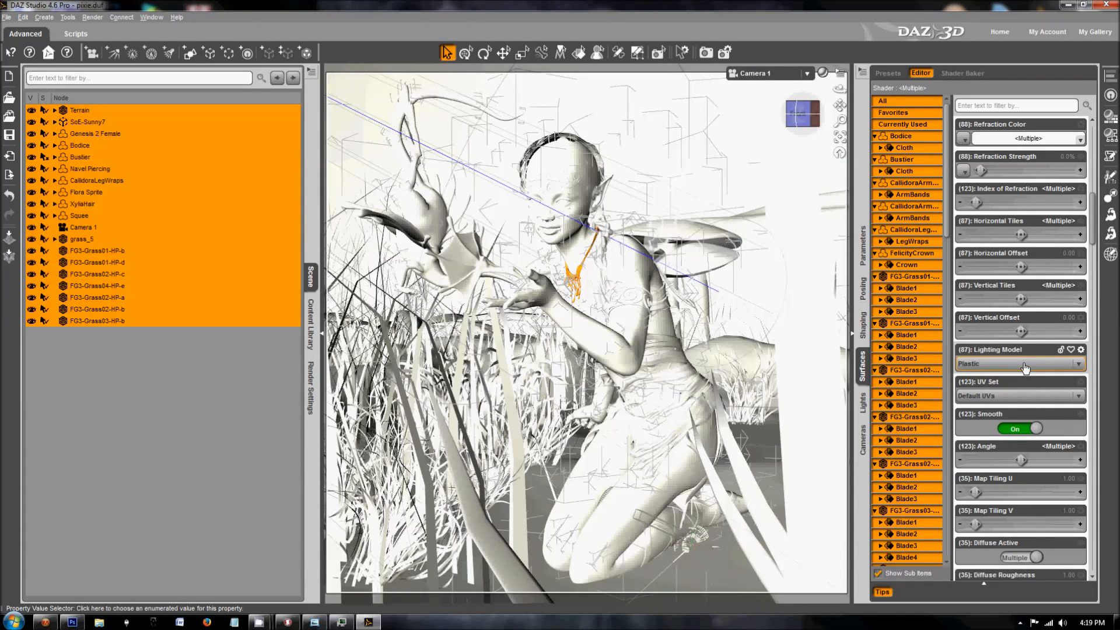
Step: Switch off Specular Active and Specular2 Active for all selected surfaces
scroll(1025, 366, "down", 8)
scroll(1023, 363, "down", 1)
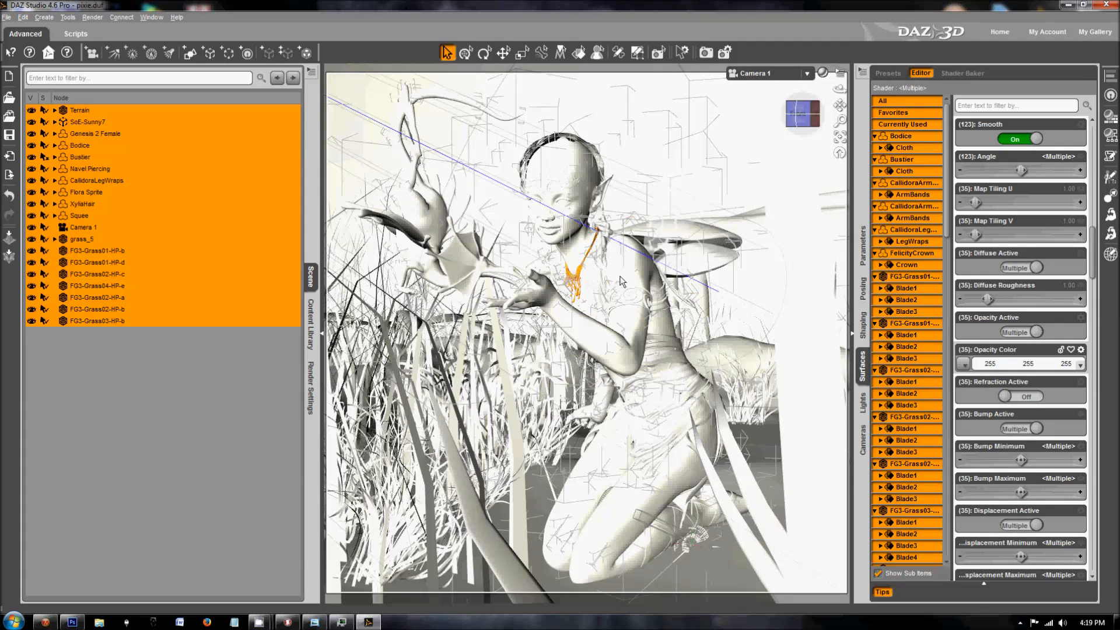
scroll(998, 344, "down", 3)
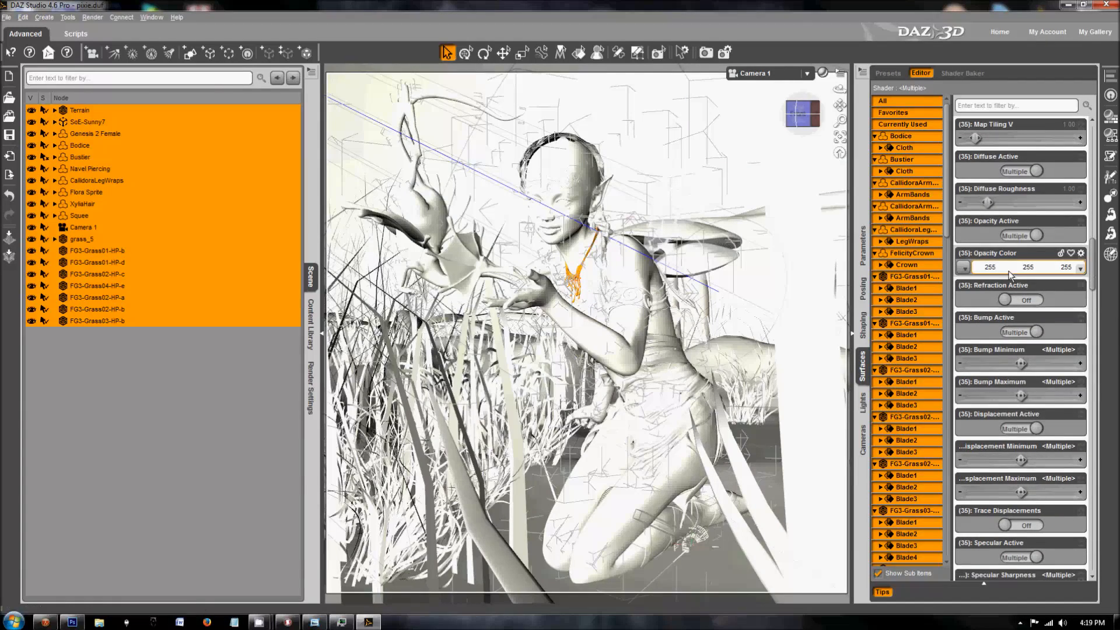
scroll(1021, 315, "down", 6)
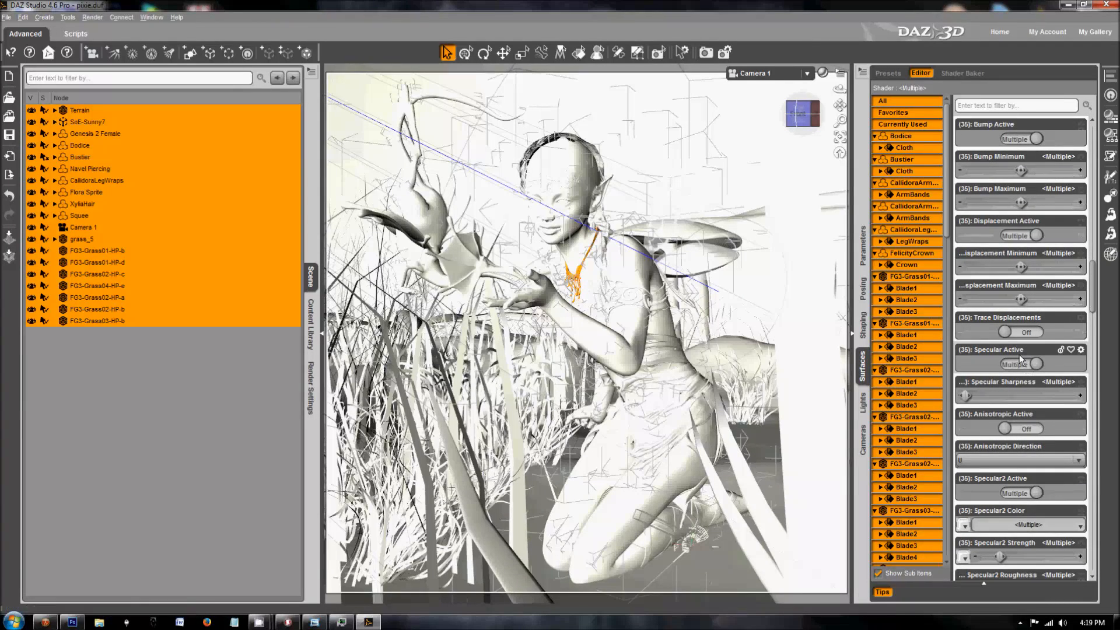
left_click(1018, 364)
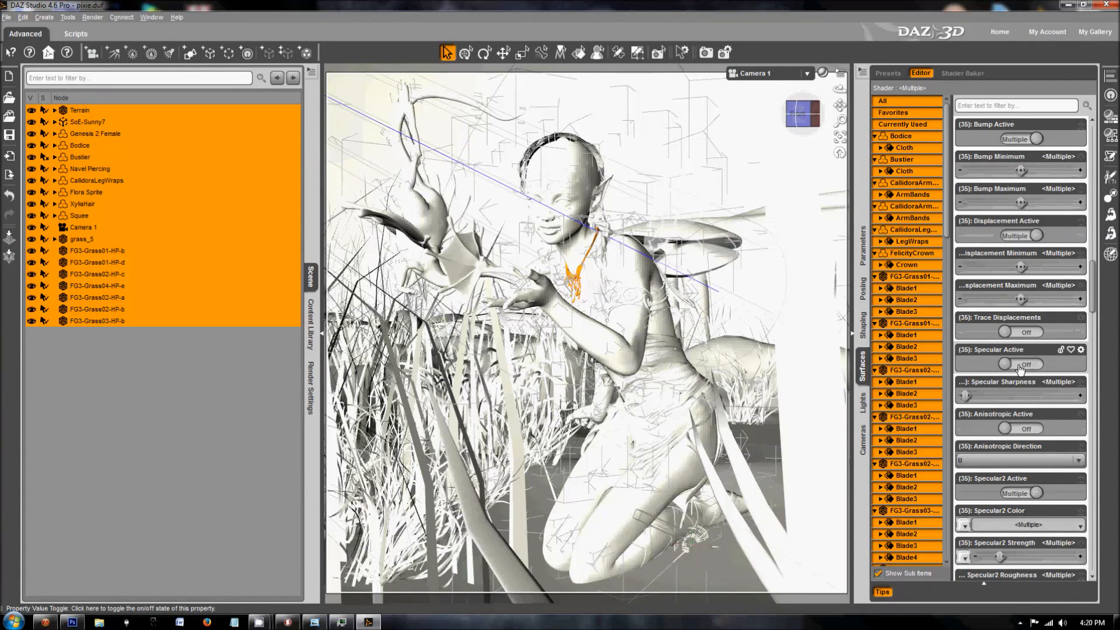
scroll(1027, 402, "down", 3)
scroll(1033, 415, "down", 3)
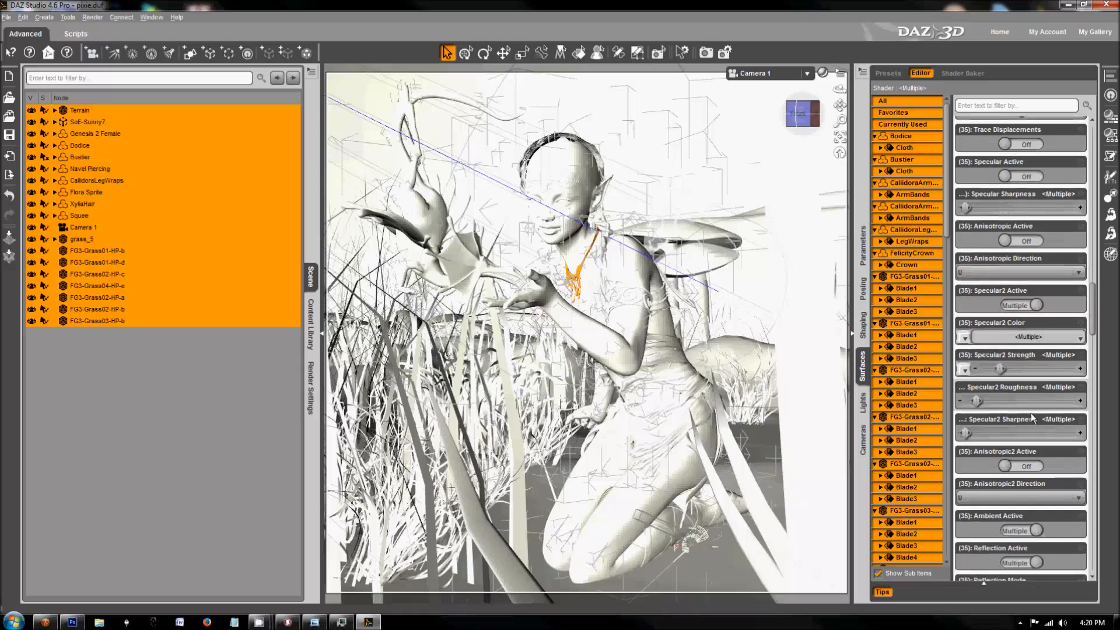
left_click(1019, 301)
Step: Switch off Reflection Active for all selected surfaces
scroll(1041, 393, "down", 8)
scroll(1032, 357, "down", 1)
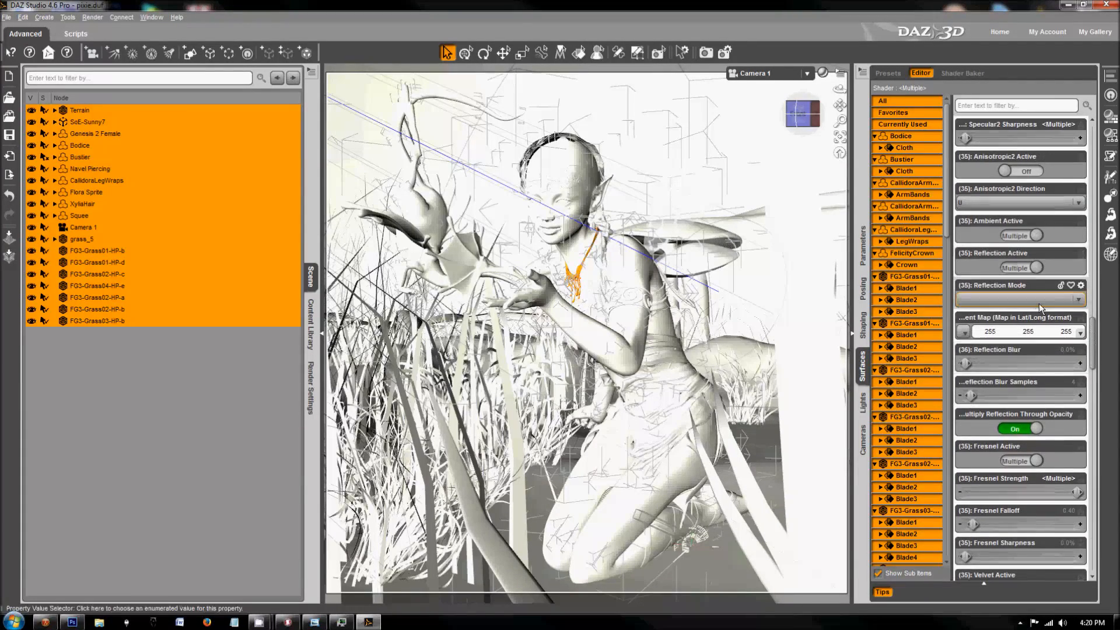
scroll(1032, 338, "down", 3)
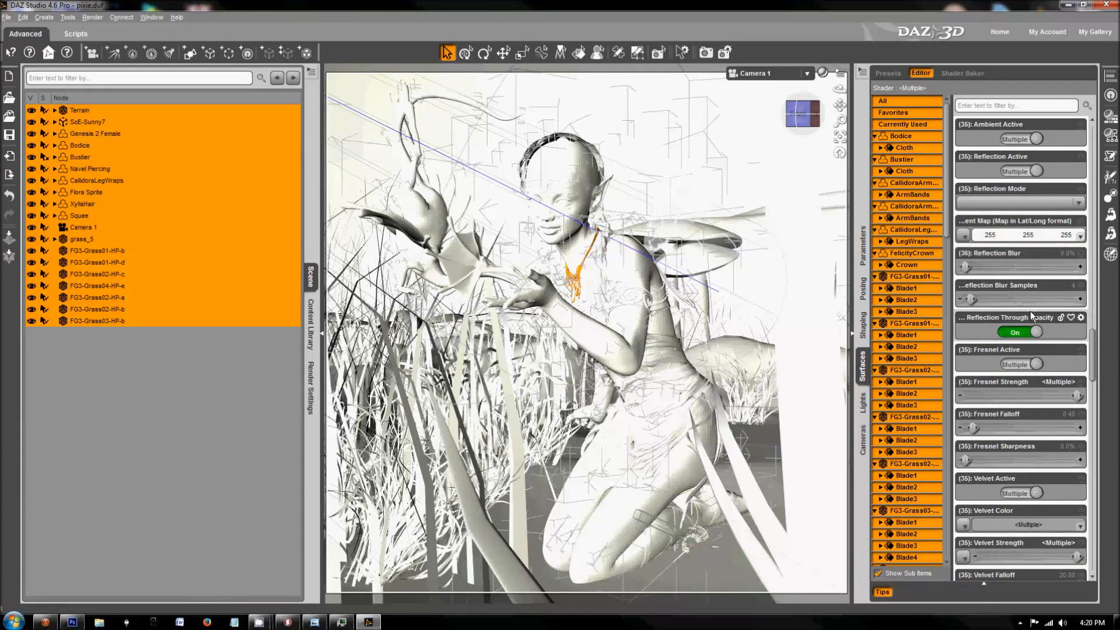
left_click(1009, 173)
scroll(1052, 369, "down", 5)
scroll(1052, 369, "down", 7)
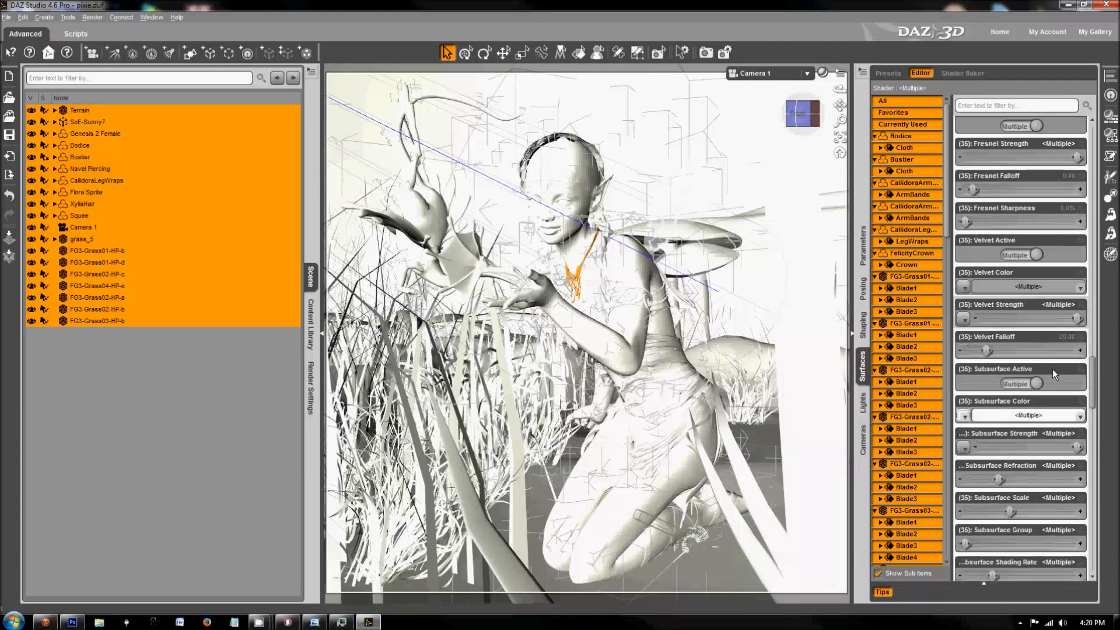
Step: Examine the velvet, subsurface, translucency, raytrace, shadow and occlusion settings of all selected surfaces
left_click(1005, 235)
scroll(1044, 350, "down", 3)
scroll(1043, 350, "down", 4)
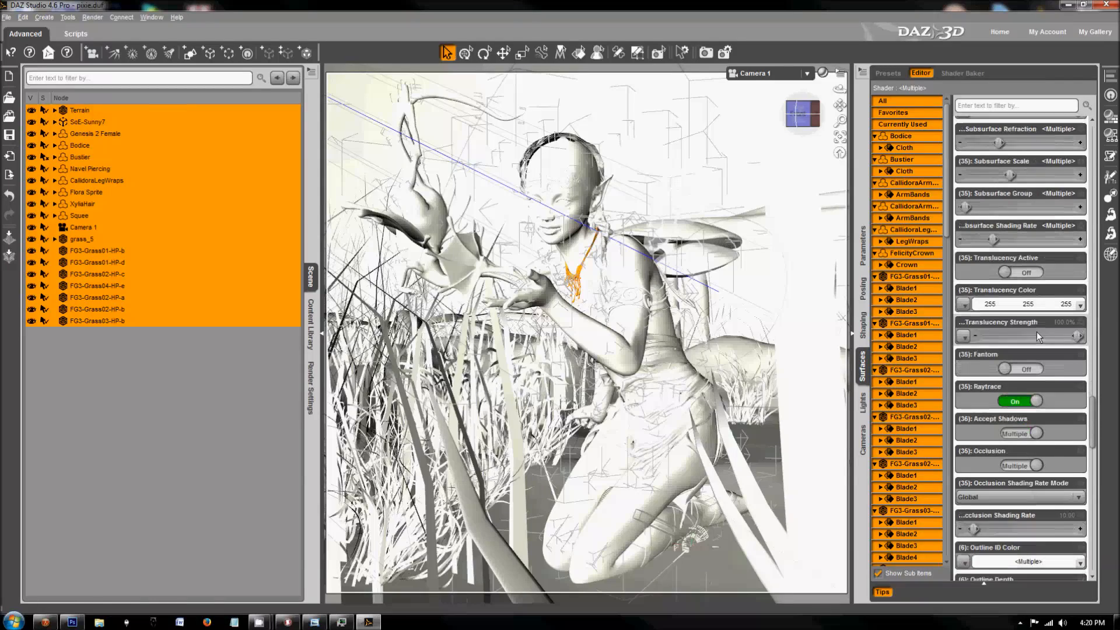
scroll(1037, 324, "down", 2)
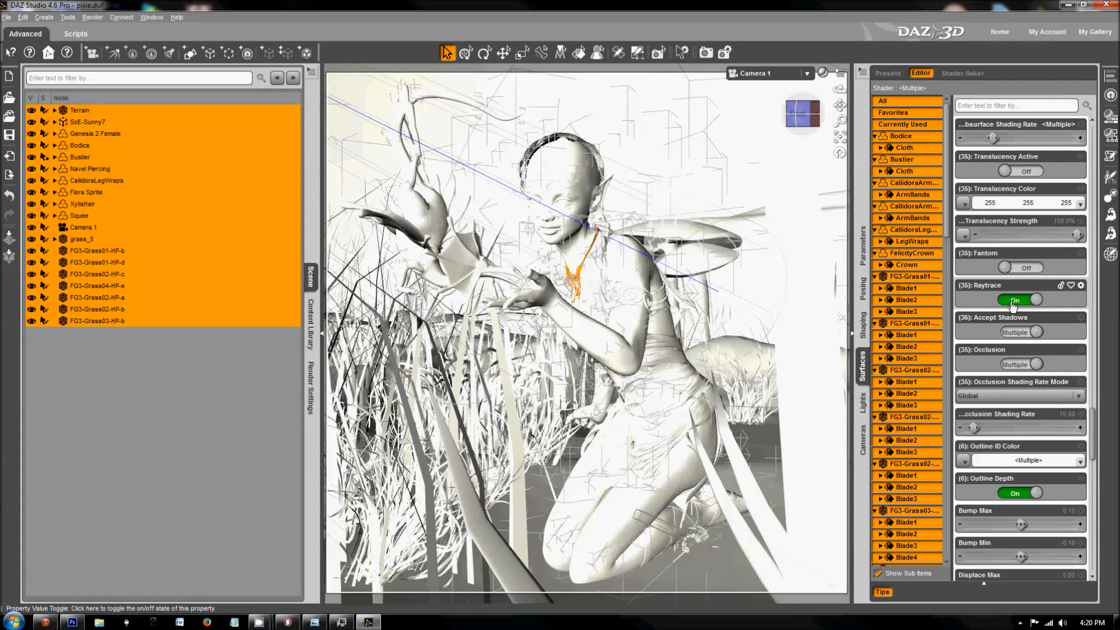
scroll(1012, 304, "down", 3)
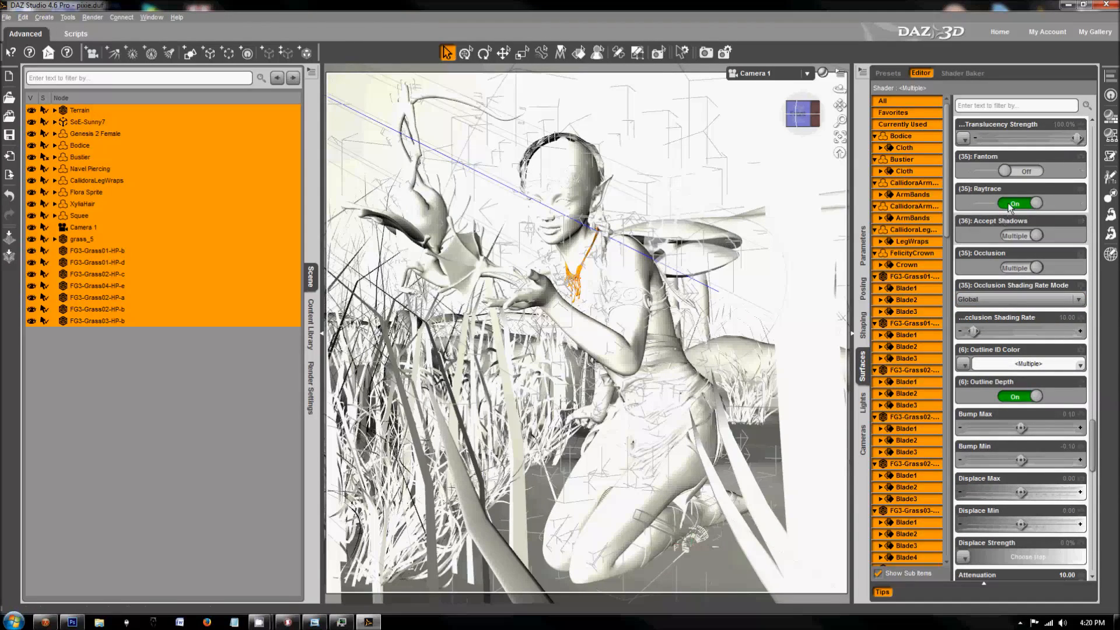
scroll(1035, 388, "down", 4)
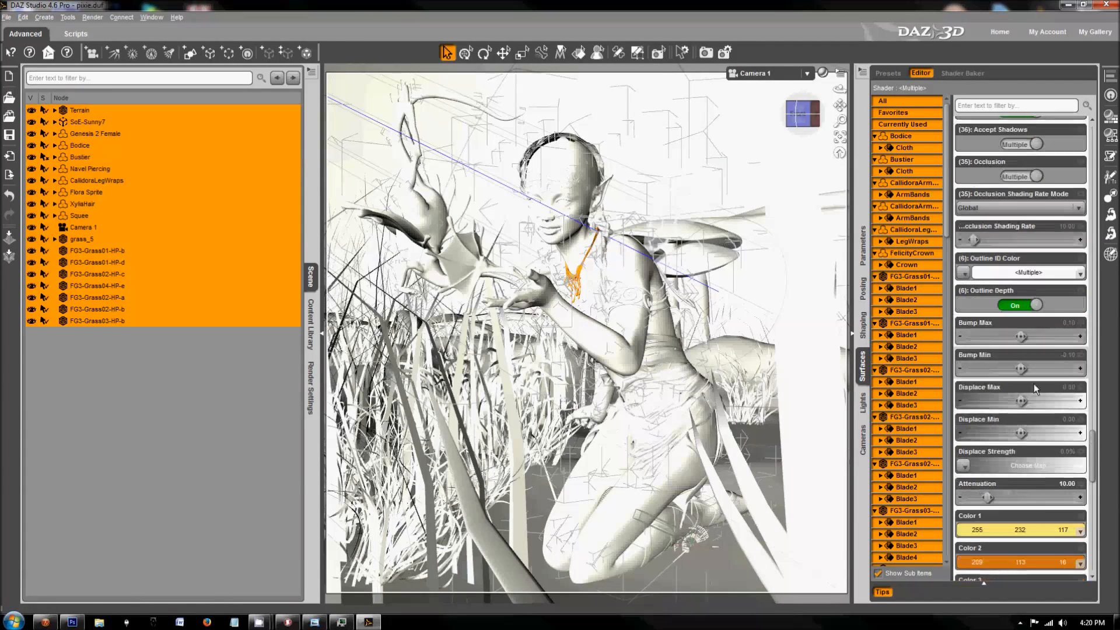
Step: Set Color 1 and Color 2 of the selected surfaces to white (255, 255, 255)
scroll(1032, 409, "down", 6)
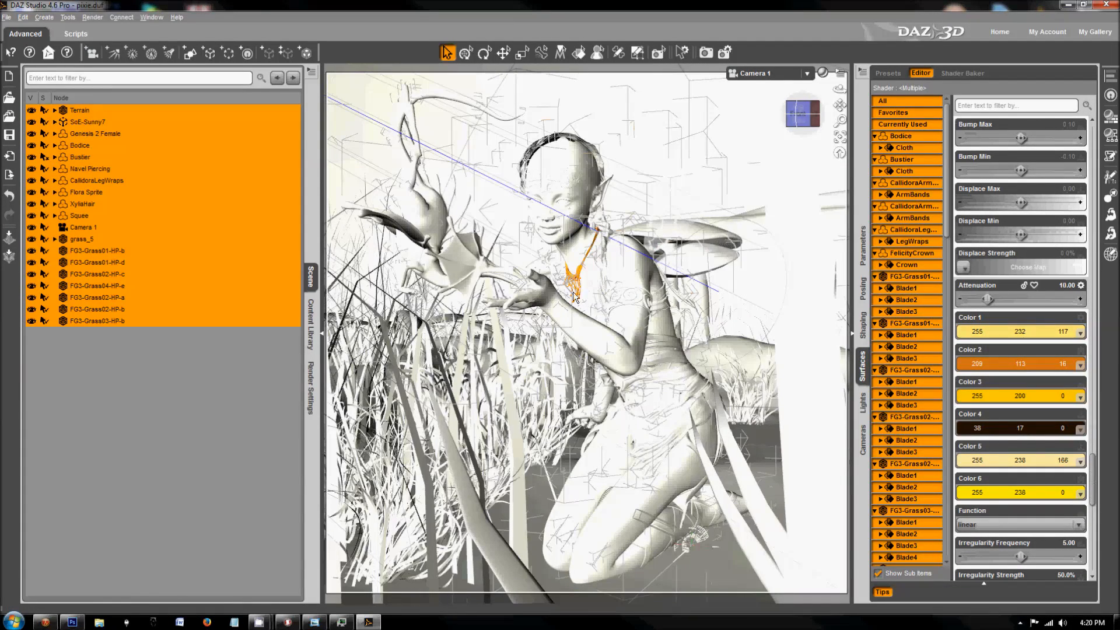
left_click(1039, 336)
left_click(543, 310)
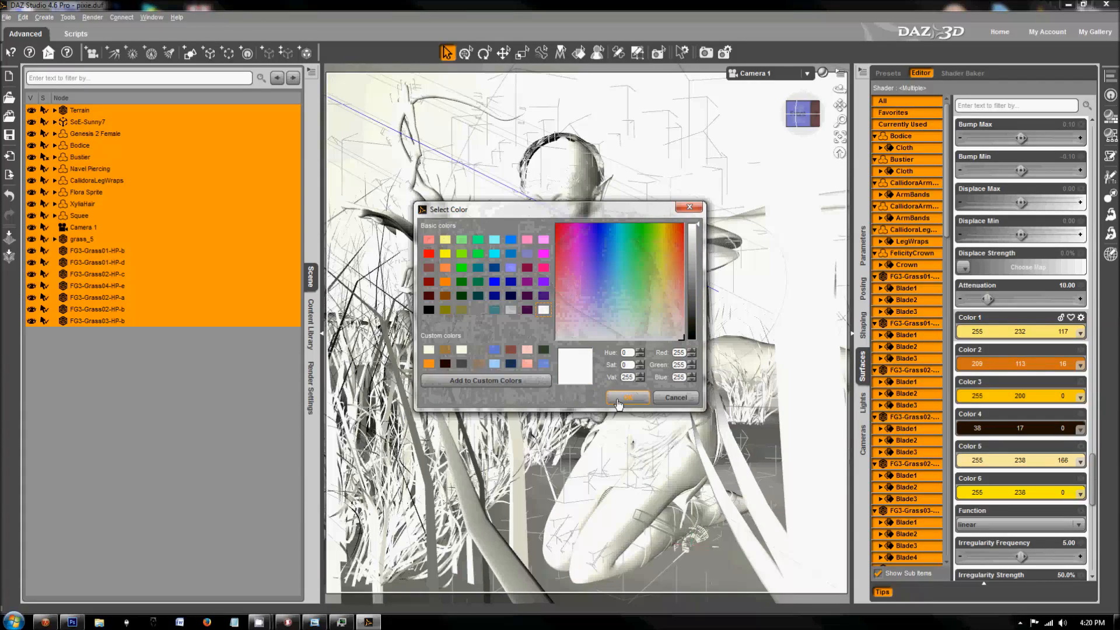
left_click(628, 397)
left_click(998, 364)
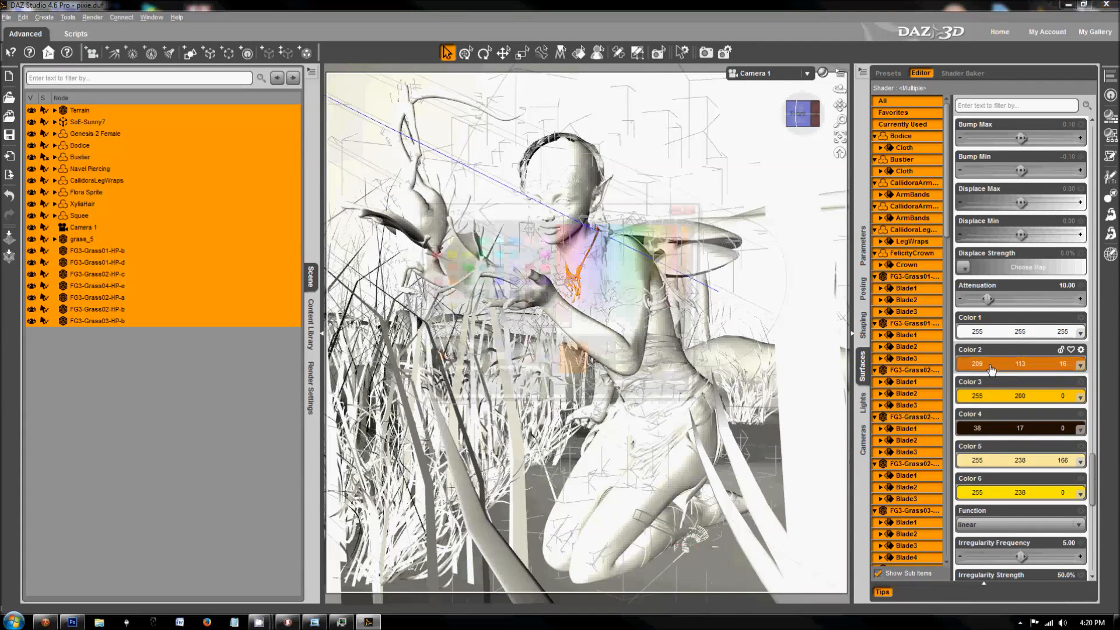
left_click(543, 309)
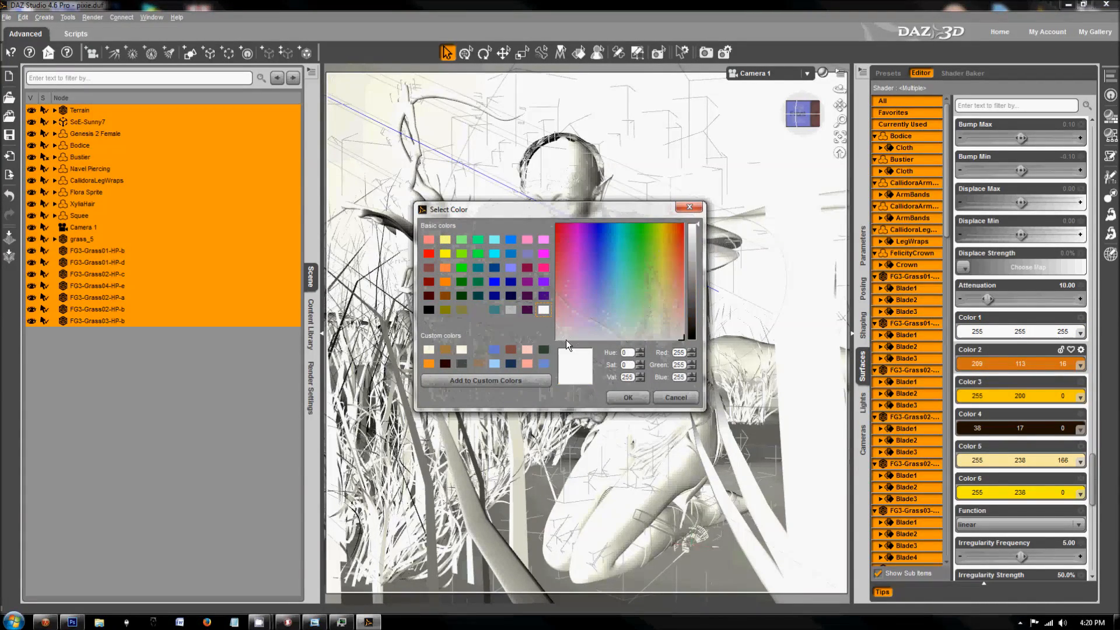
left_click(623, 398)
Step: Set Color 3 and Color 4 of the selected surfaces to white (255, 255, 255)
left_click(1000, 396)
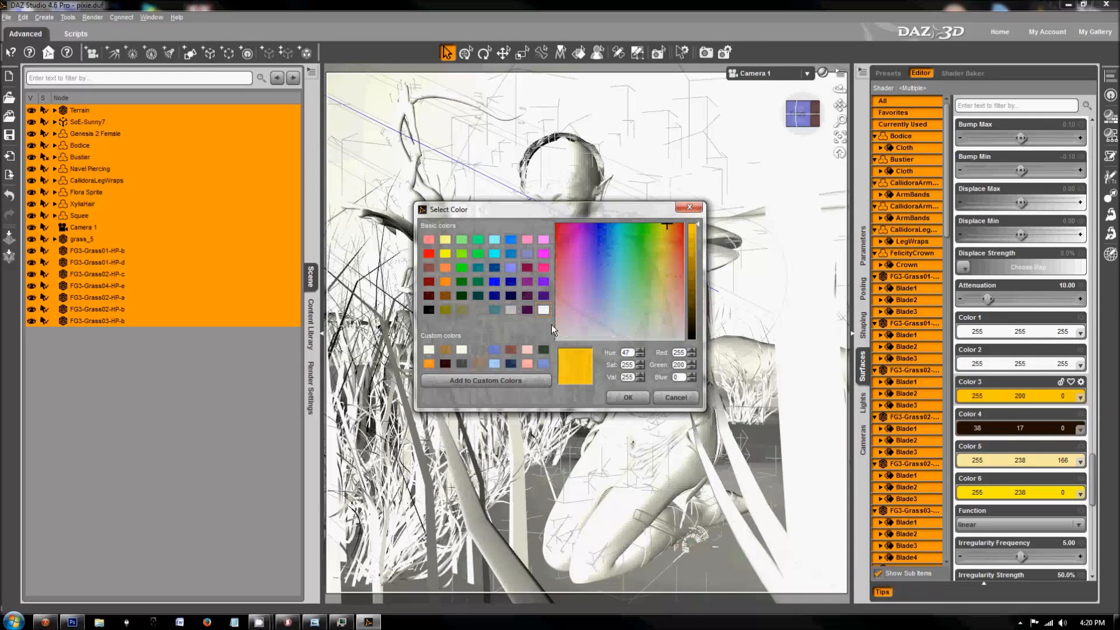
left_click(543, 310)
left_click(628, 397)
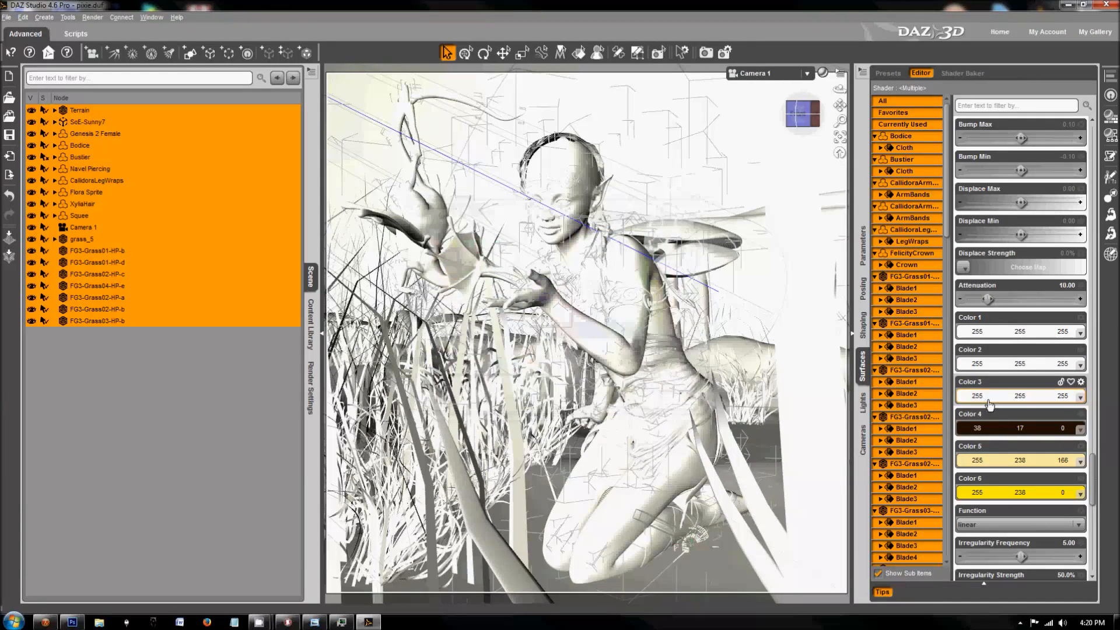
left_click(993, 431)
left_click(543, 310)
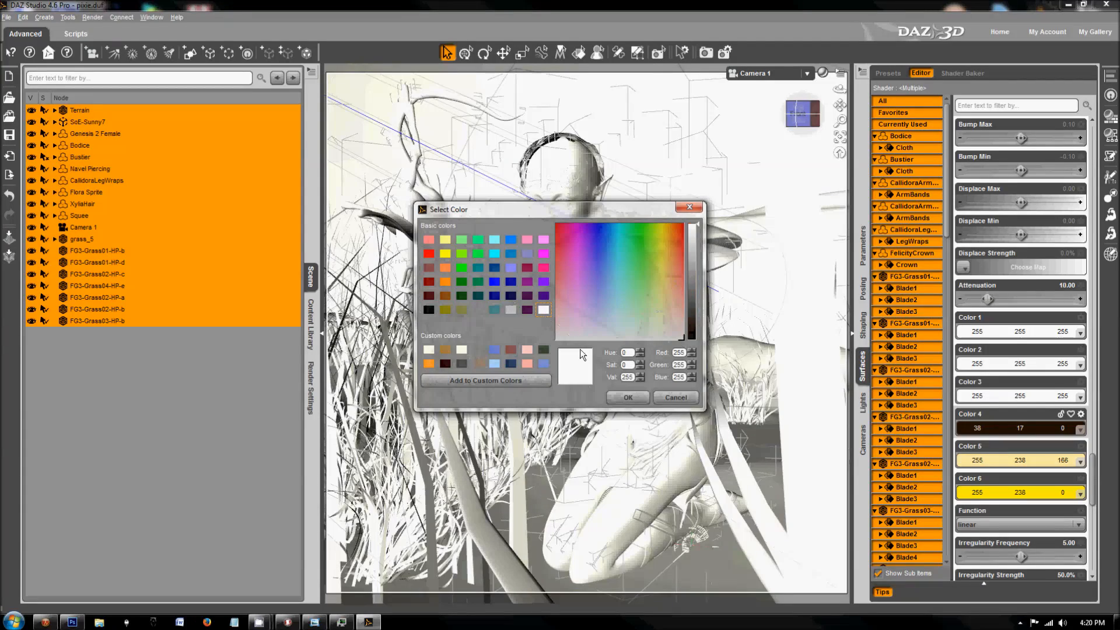
left_click(627, 397)
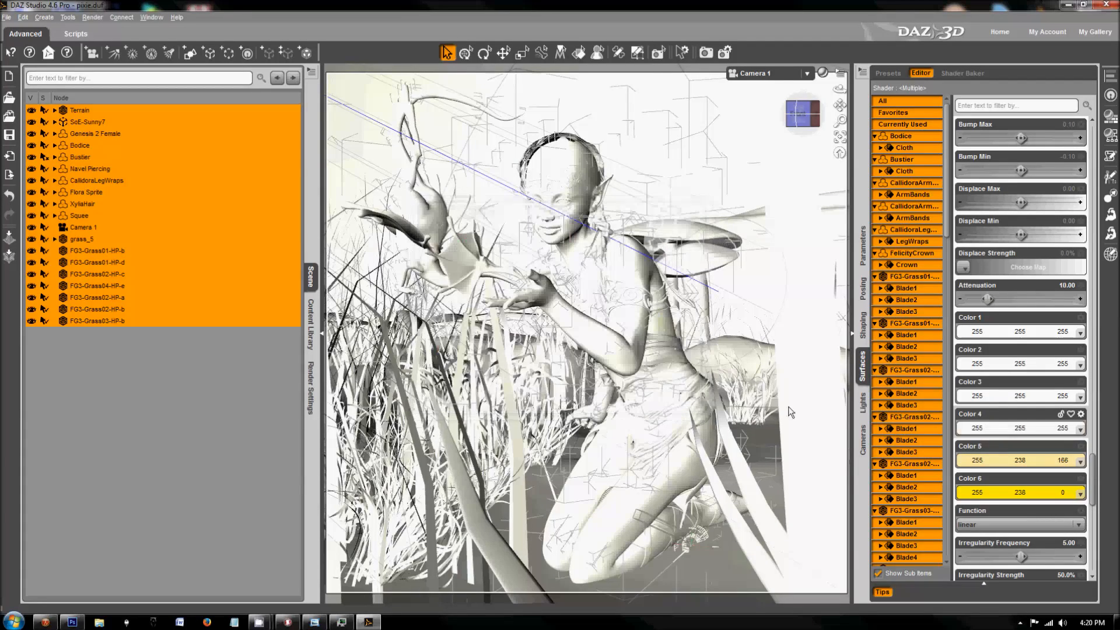
Step: Set Color 5 and Color 6 of the selected surfaces to white (255, 255, 255)
left_click(988, 460)
left_click(543, 310)
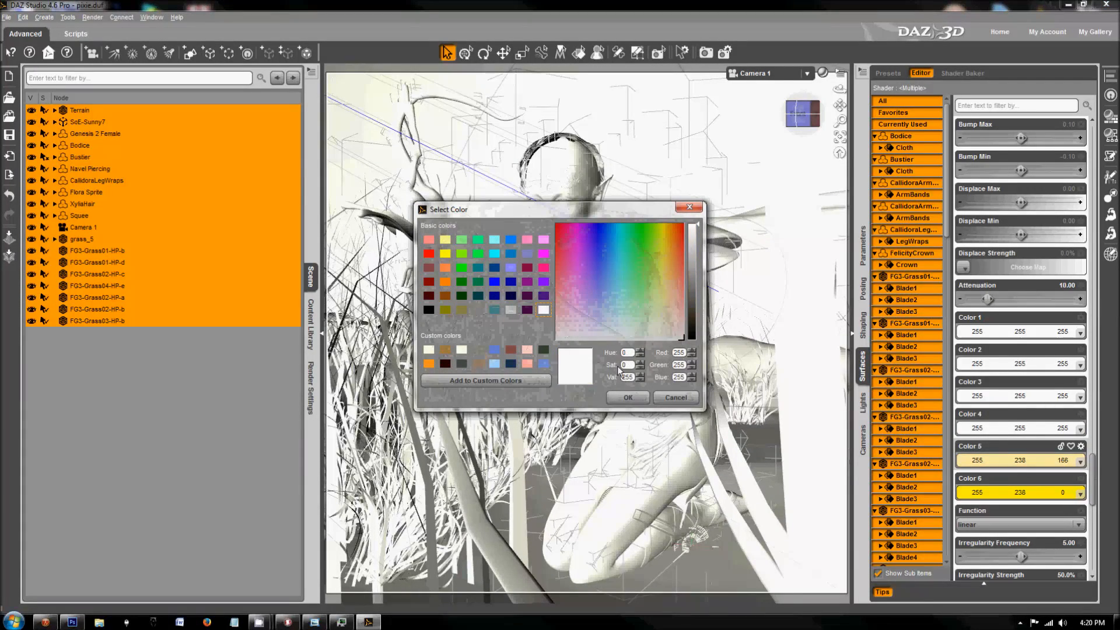
left_click(628, 397)
left_click(993, 495)
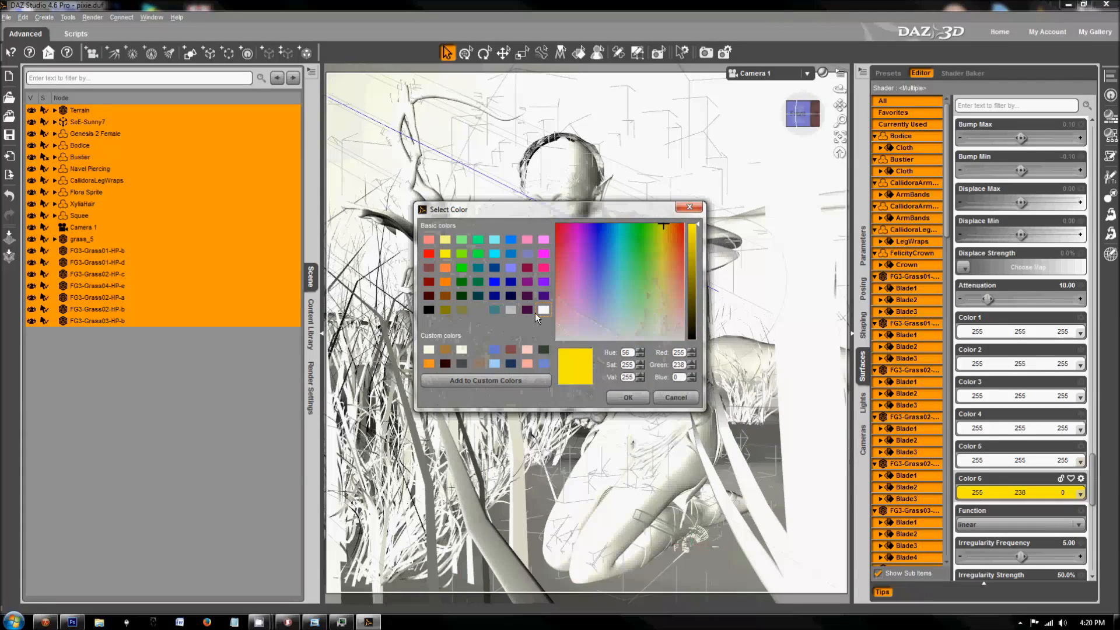
left_click(622, 399)
Step: Lower Specular Glossiness to 0% on the selected surfaces
scroll(1024, 380, "down", 5)
scroll(1025, 383, "down", 4)
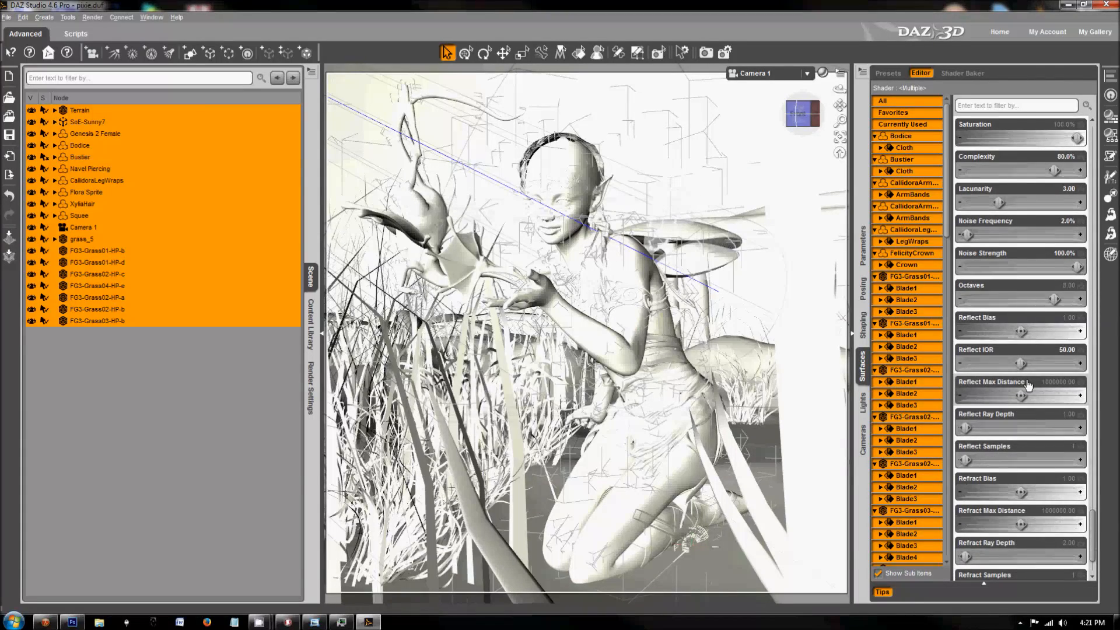
scroll(1027, 385, "down", 2)
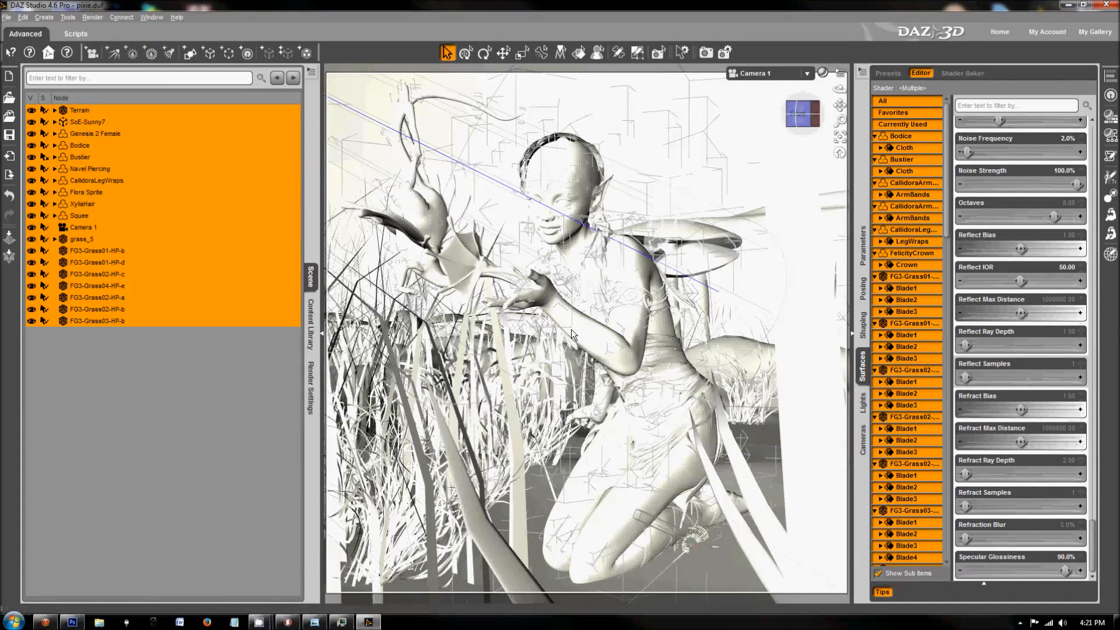
left_click_drag(1065, 571, 875, 569)
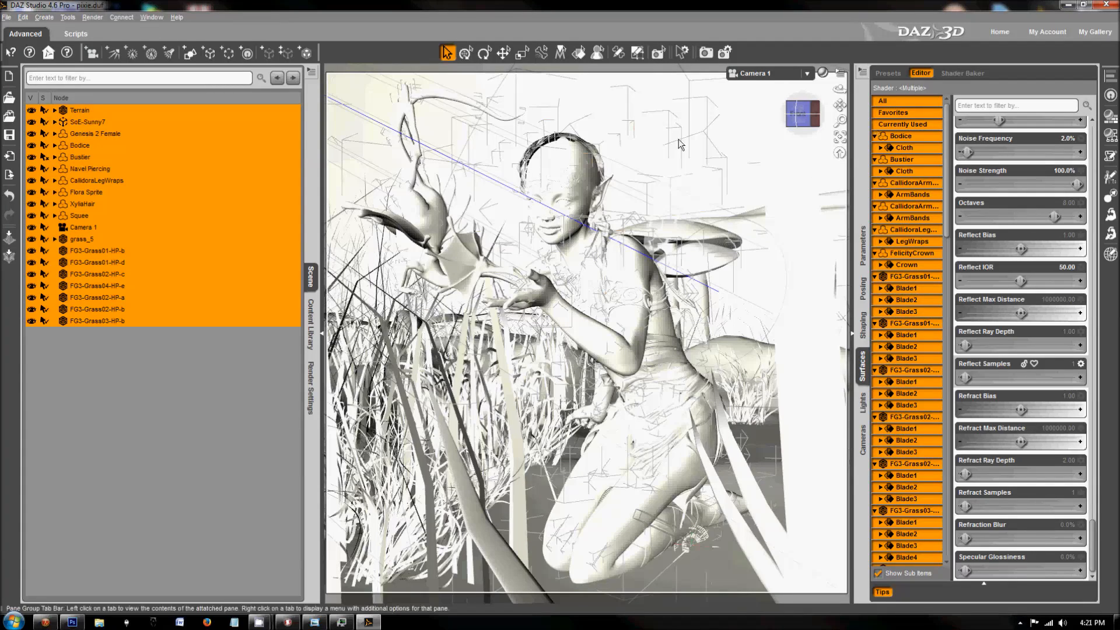
Step: Deselect everything and hide SoE-Sunny7's Advanced Spot Light and both Advanced Distant Lights, keeping only the Advanced Ambient Light on
left_click(219, 365)
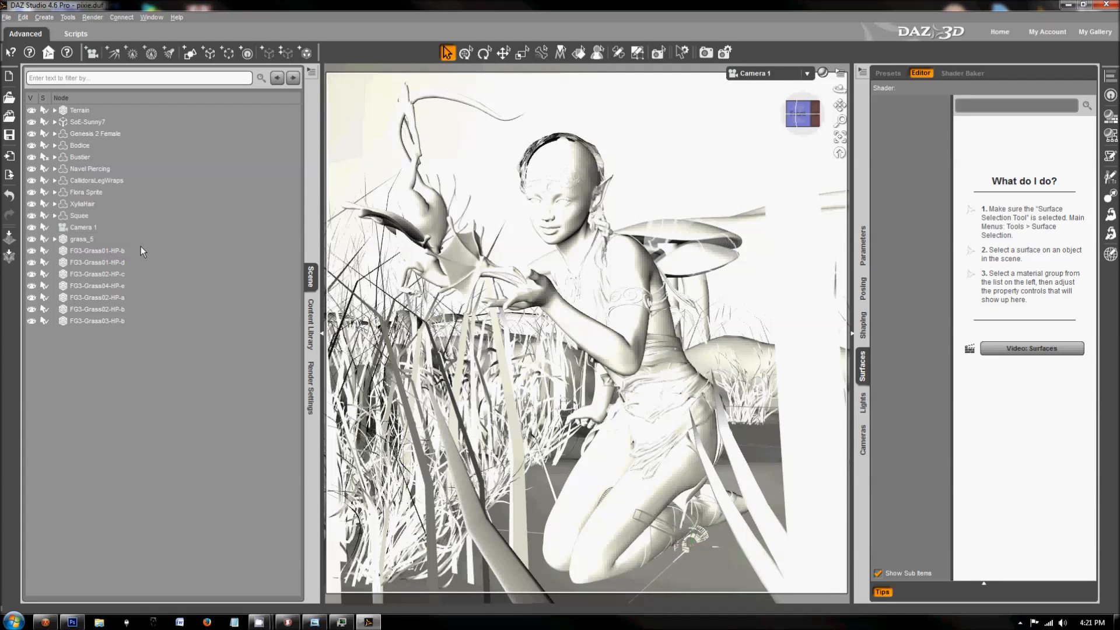
left_click(54, 122)
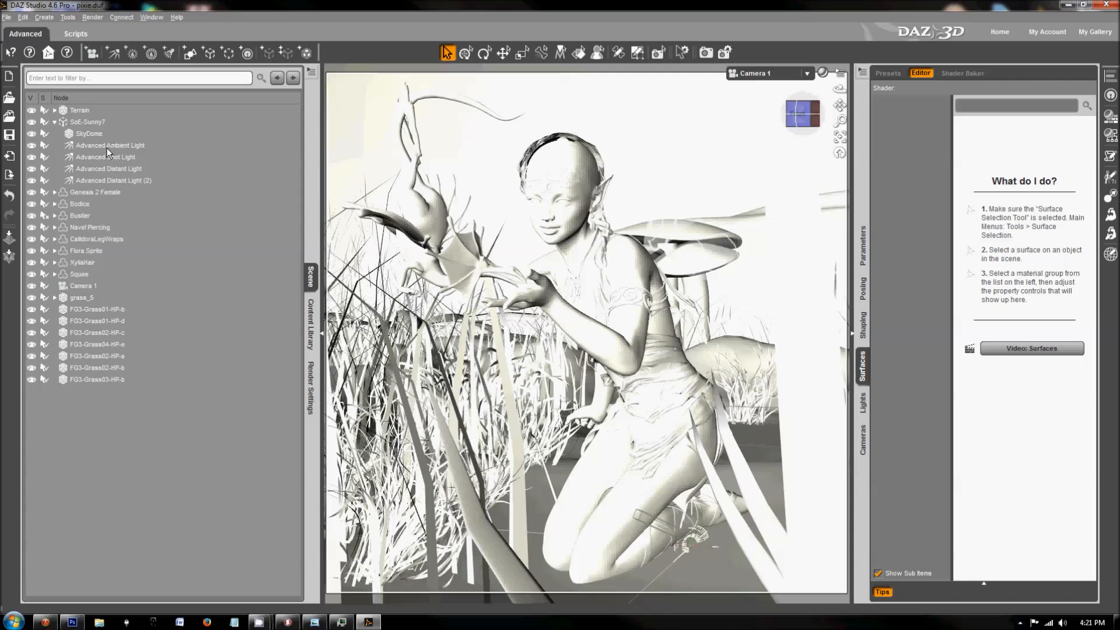
left_click(30, 157)
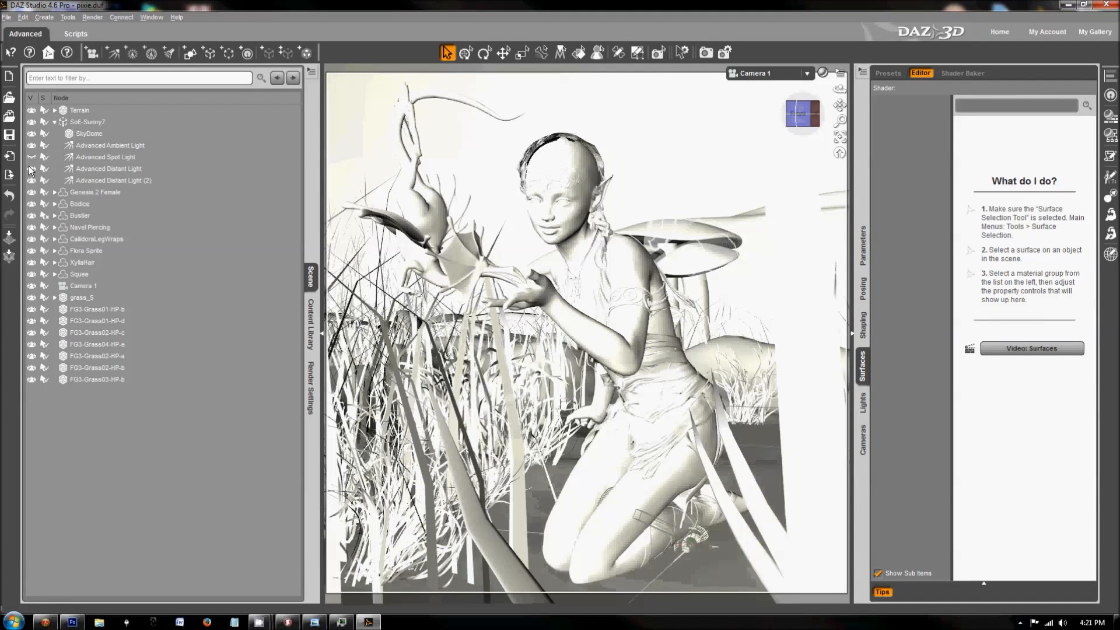
left_click(31, 168)
left_click(32, 181)
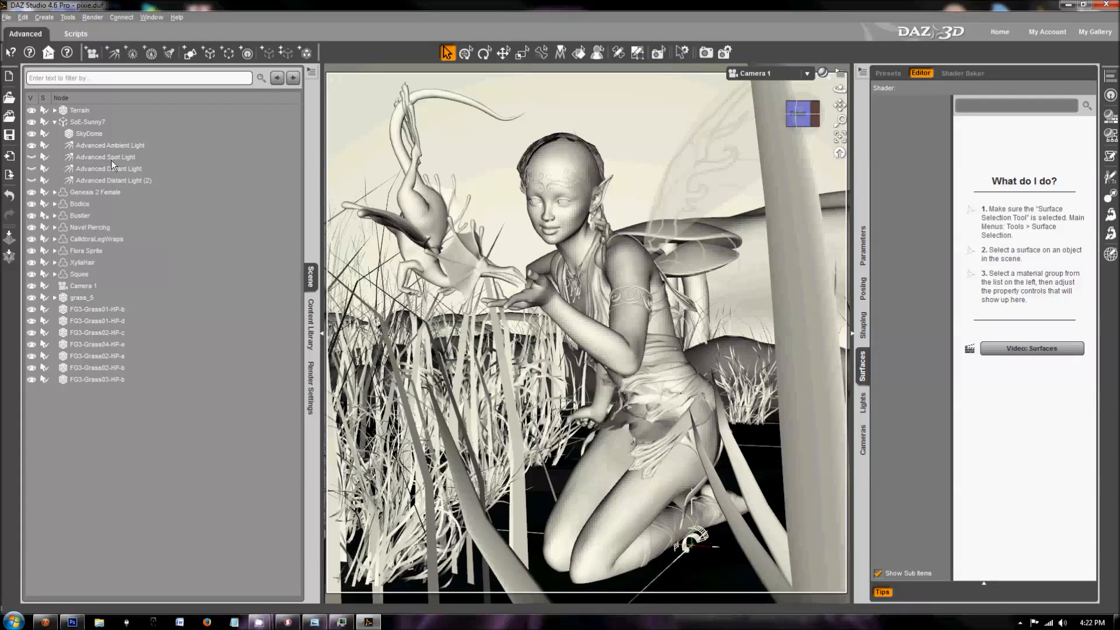
left_click(31, 145)
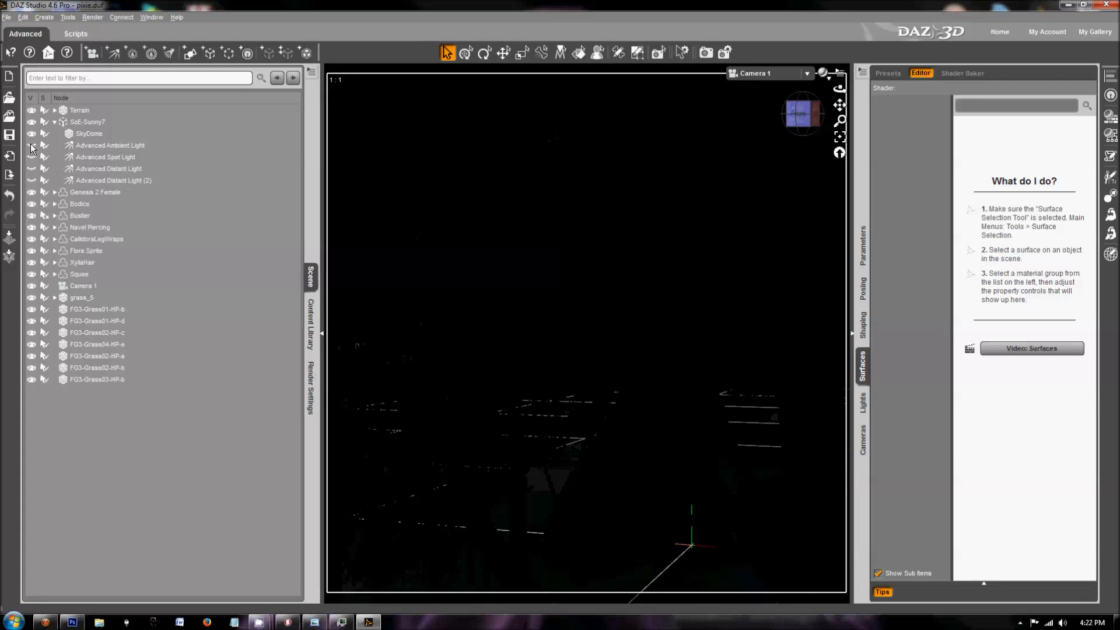
left_click(31, 146)
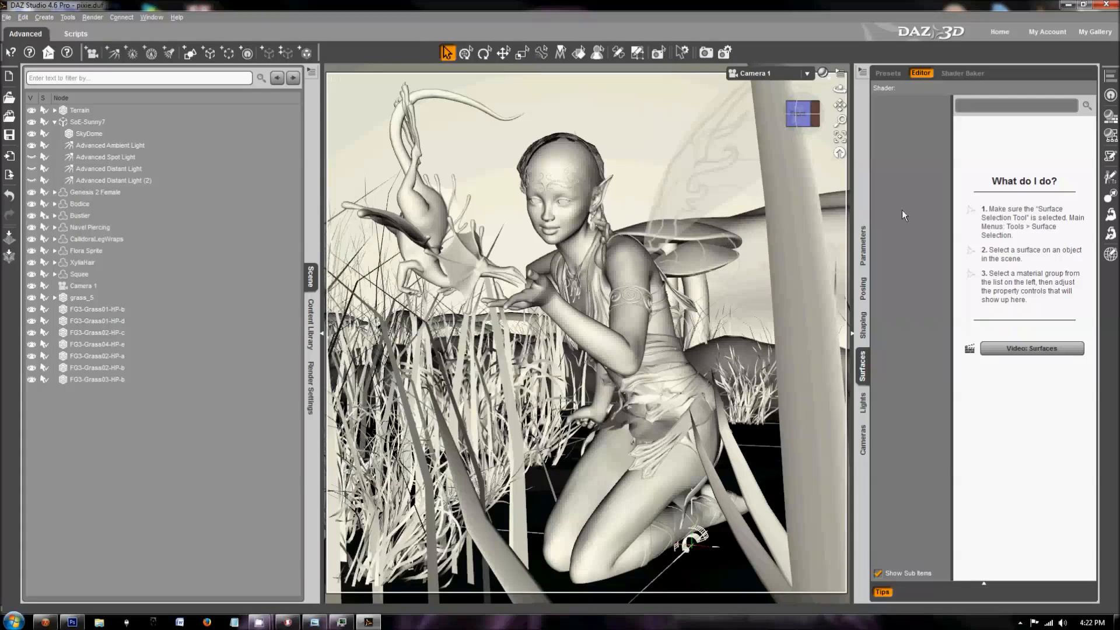
Step: Set the Light Color of the Advanced Ambient Light to pure white (255, 255, 255)
left_click(862, 406)
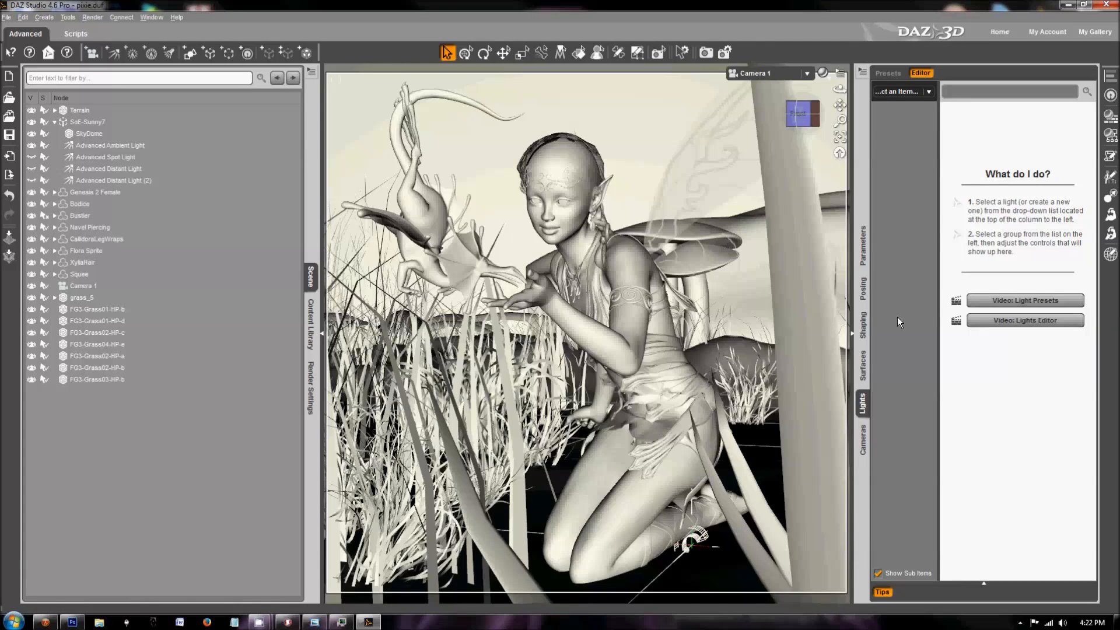
left_click(108, 145)
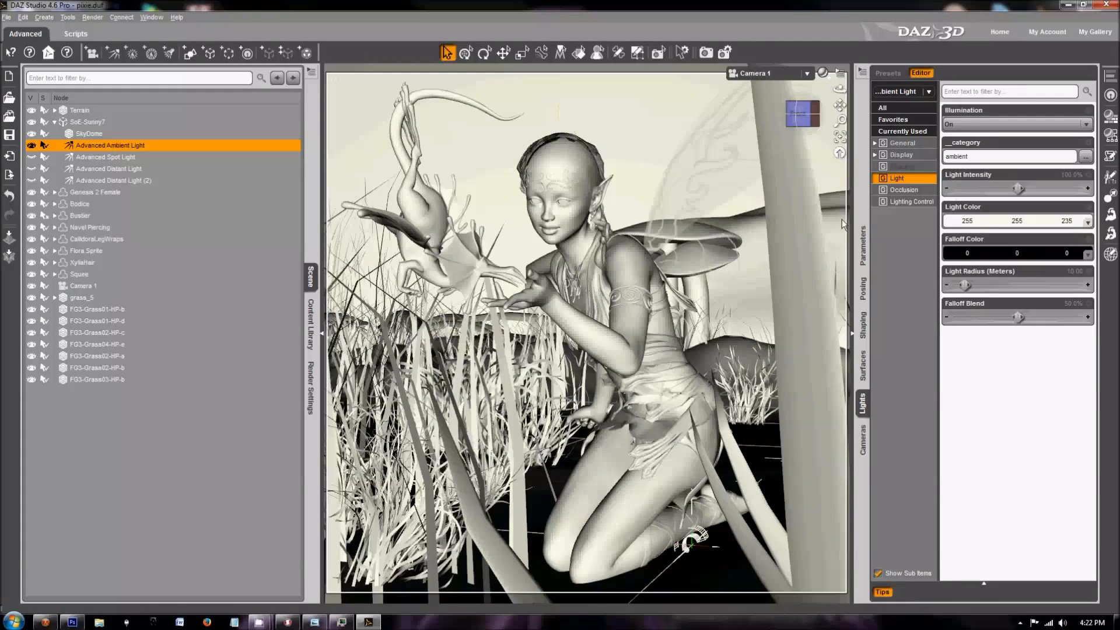
left_click(1000, 225)
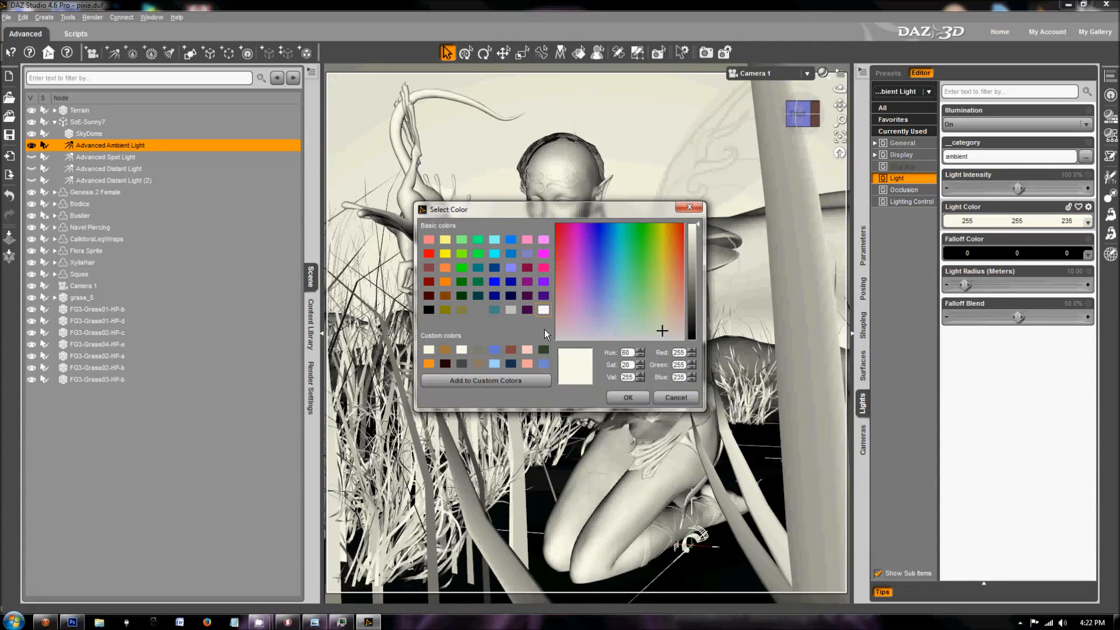
left_click(543, 309)
left_click(616, 397)
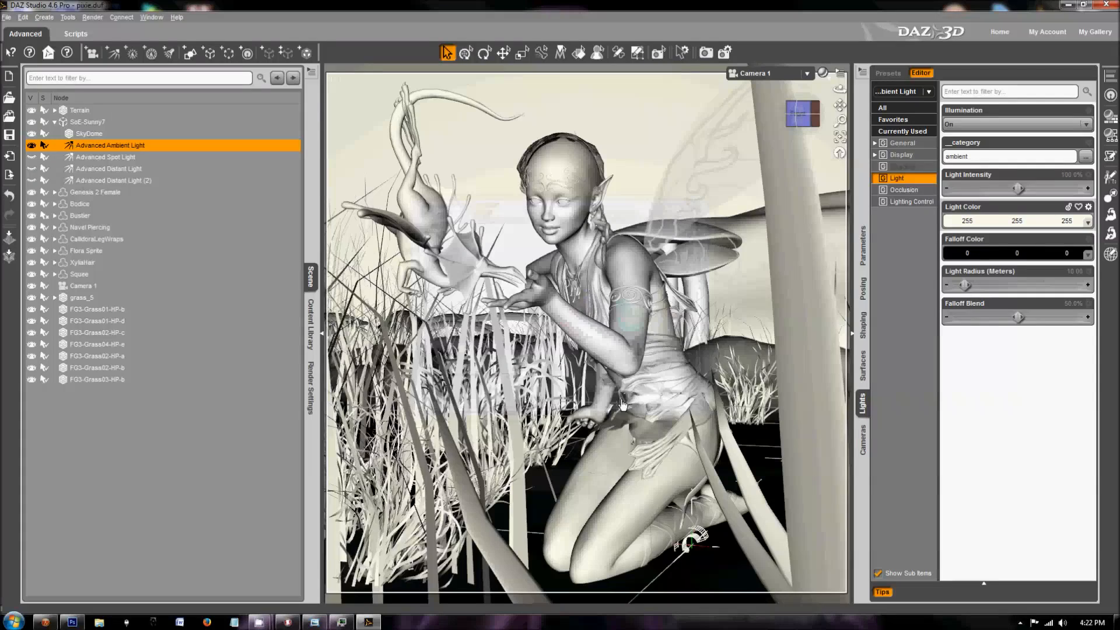
Step: Check the ambient light's occlusion settings and raise its Light Radius to 100 meters
left_click(904, 190)
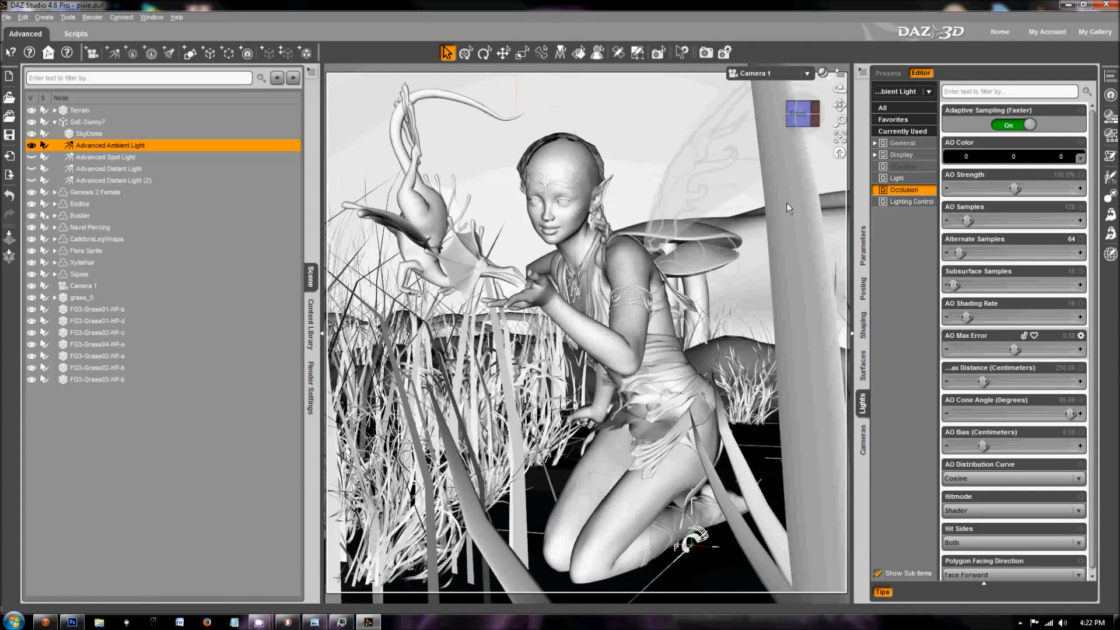
left_click(898, 179)
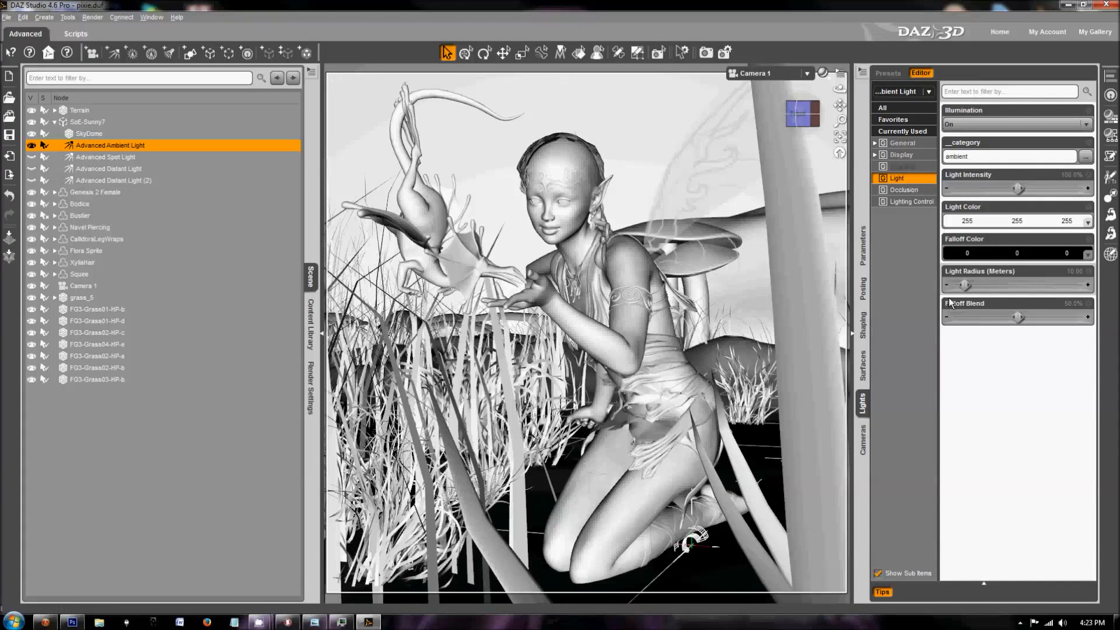
left_click_drag(961, 285, 1091, 284)
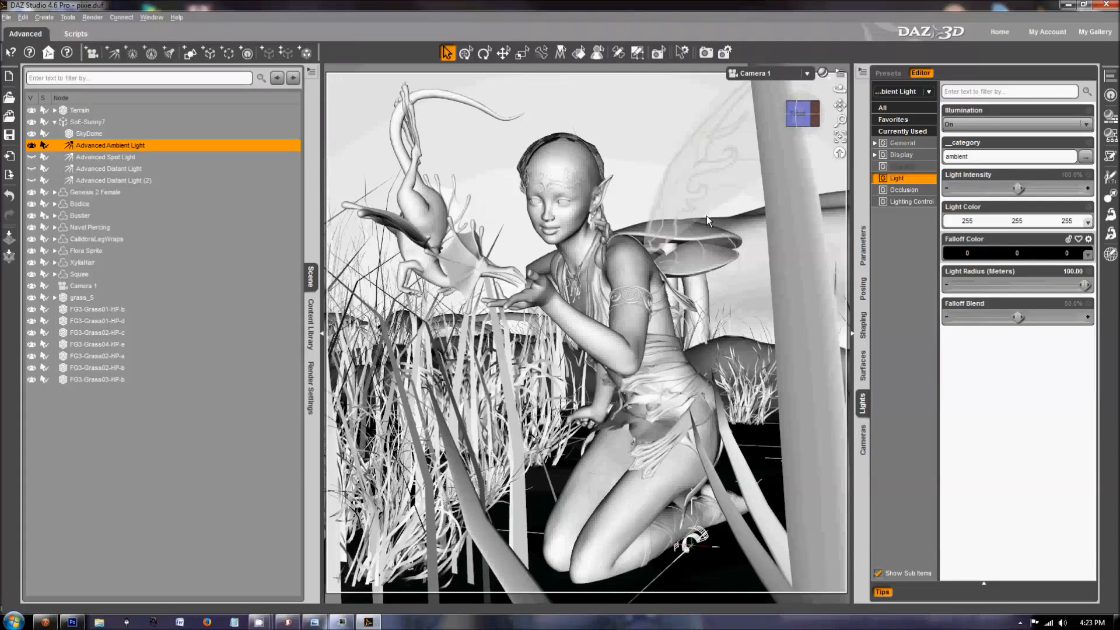
Step: Set the render size to 800 × 800 pixels, start a test render of the scene and cancel it partway
left_click(310, 397)
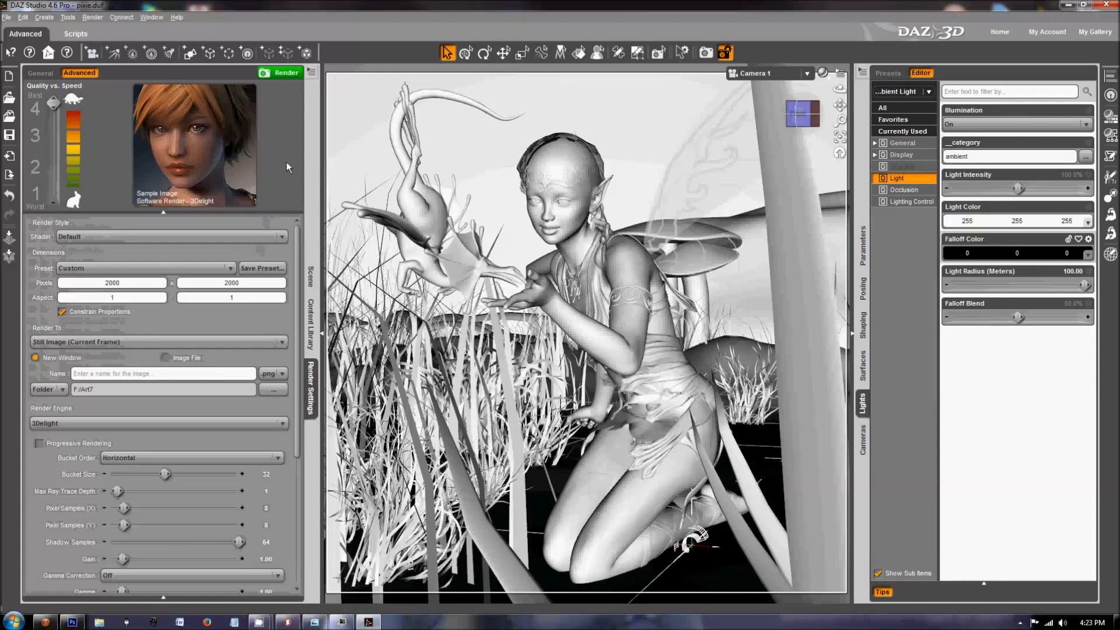
left_click(112, 282)
type("800")
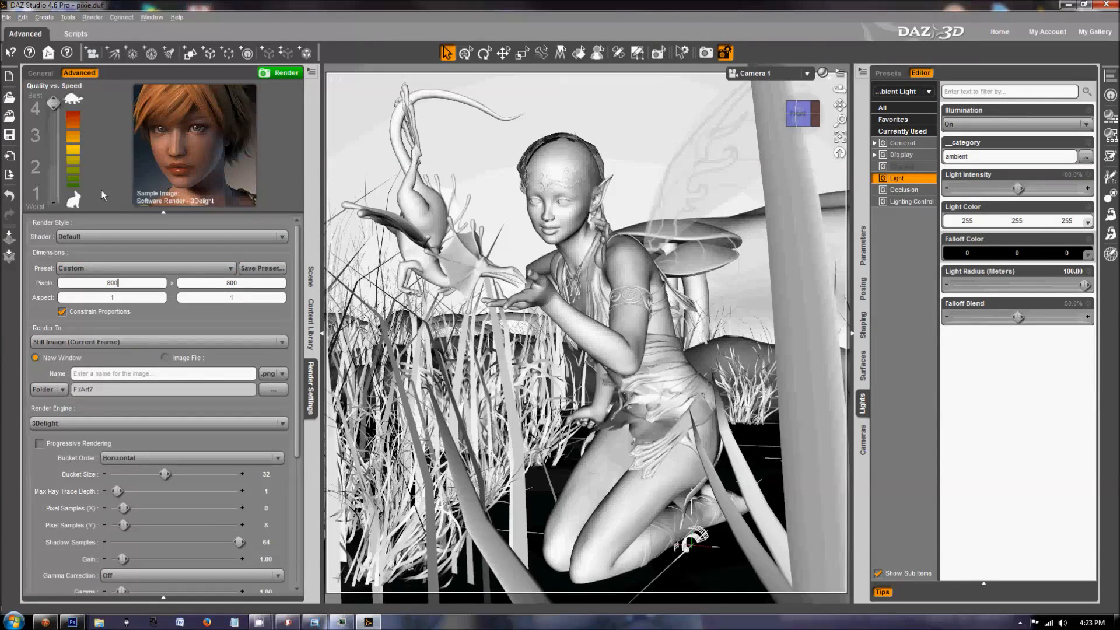
left_click(275, 74)
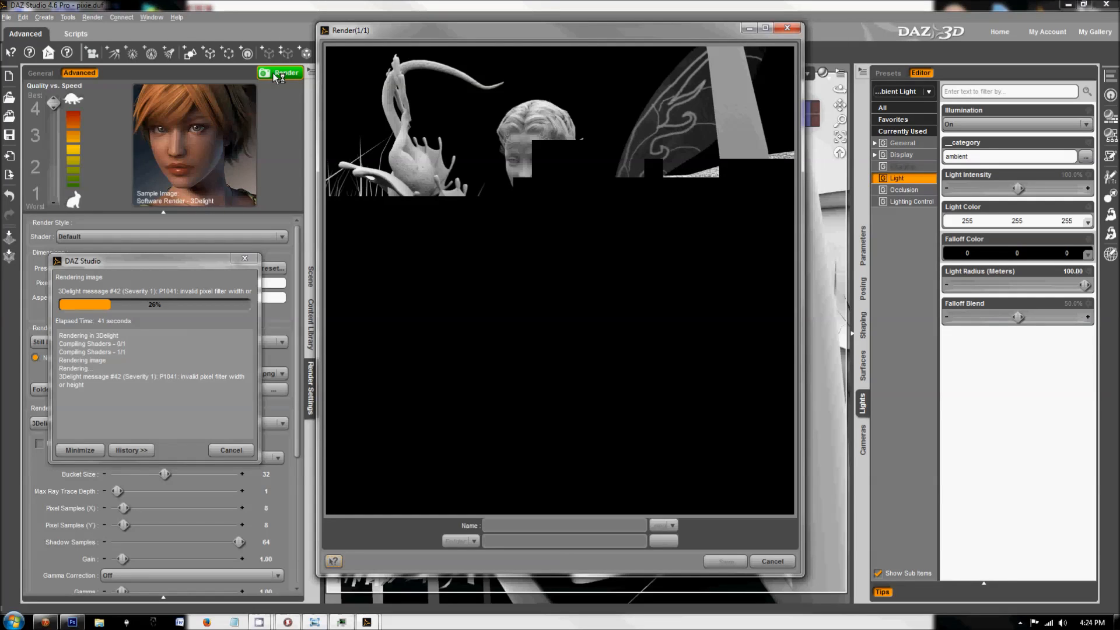
left_click(219, 449)
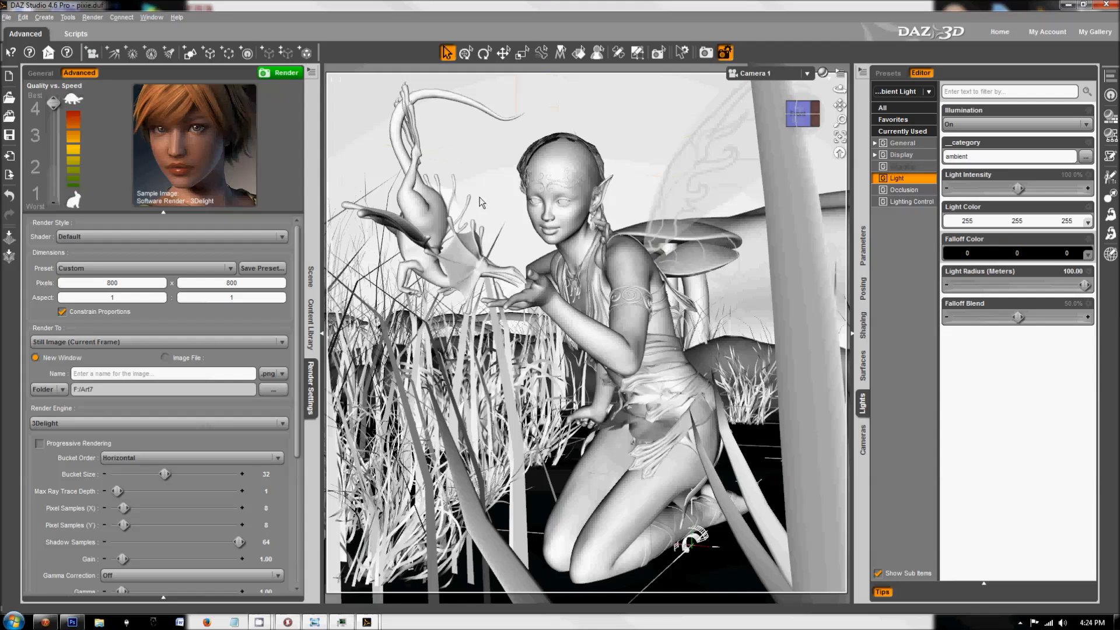
Step: Select the SkyDome's surface and remove the sky texture map from its Ambient Color
left_click(313, 279)
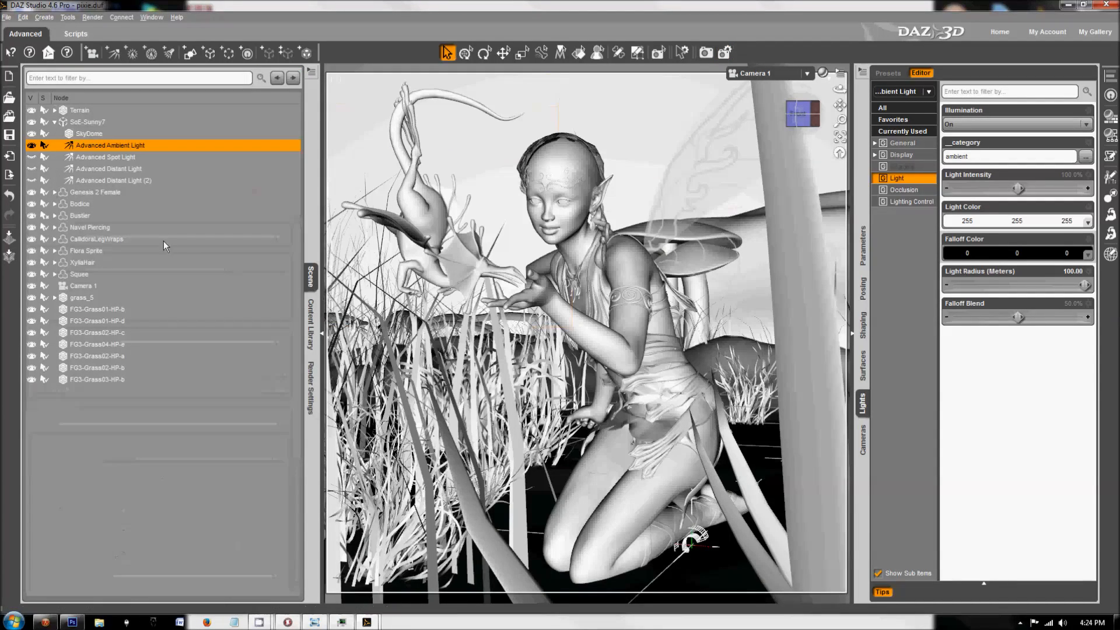
left_click(82, 133)
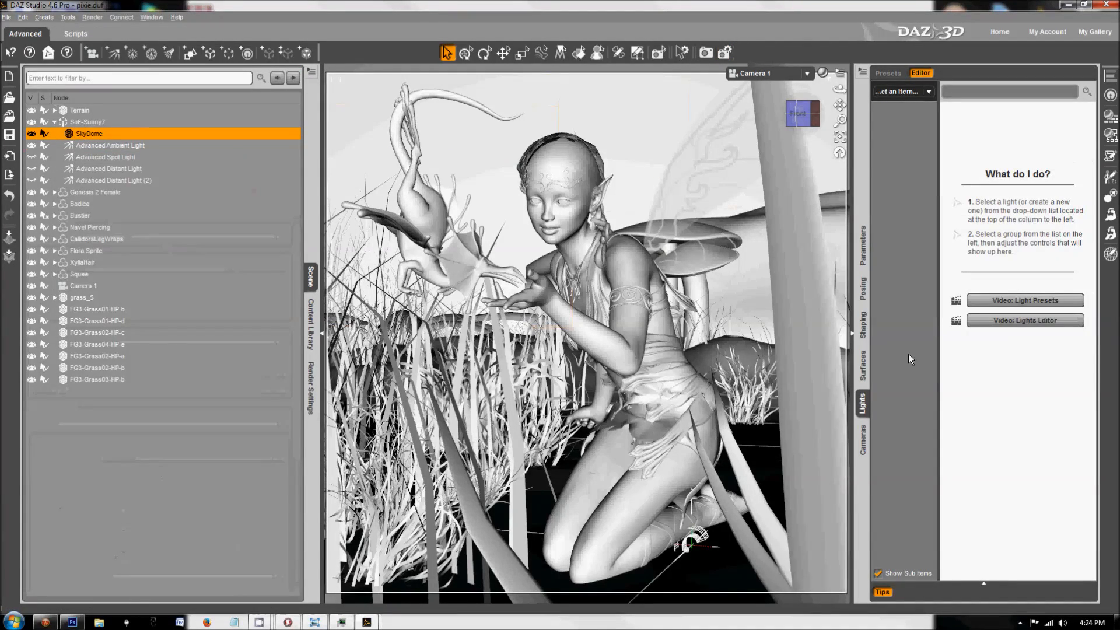
left_click(863, 365)
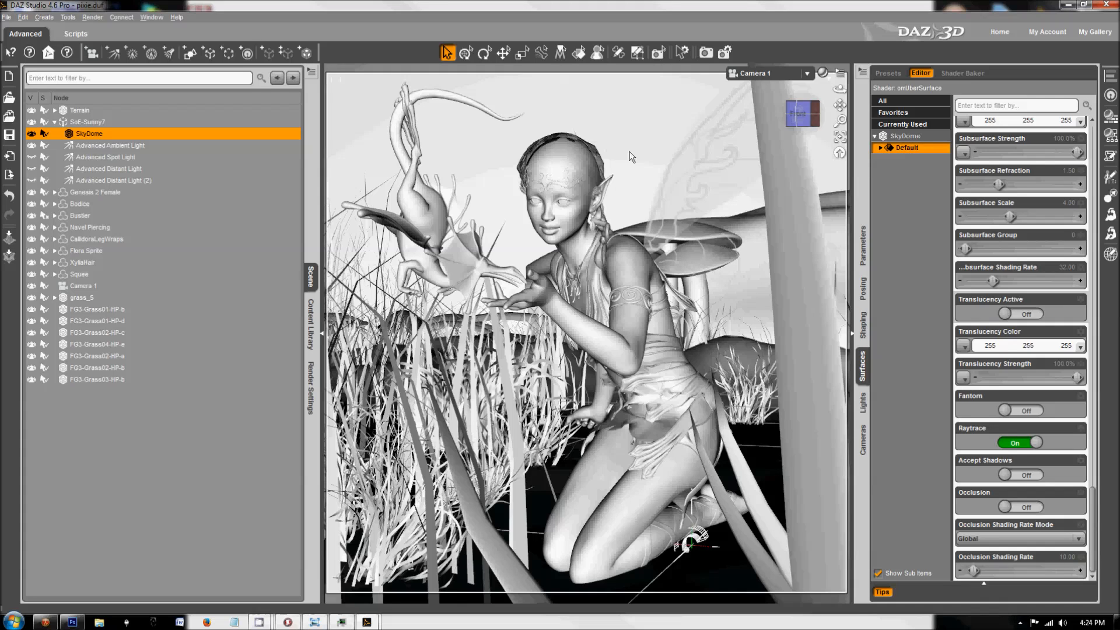
left_click(895, 236)
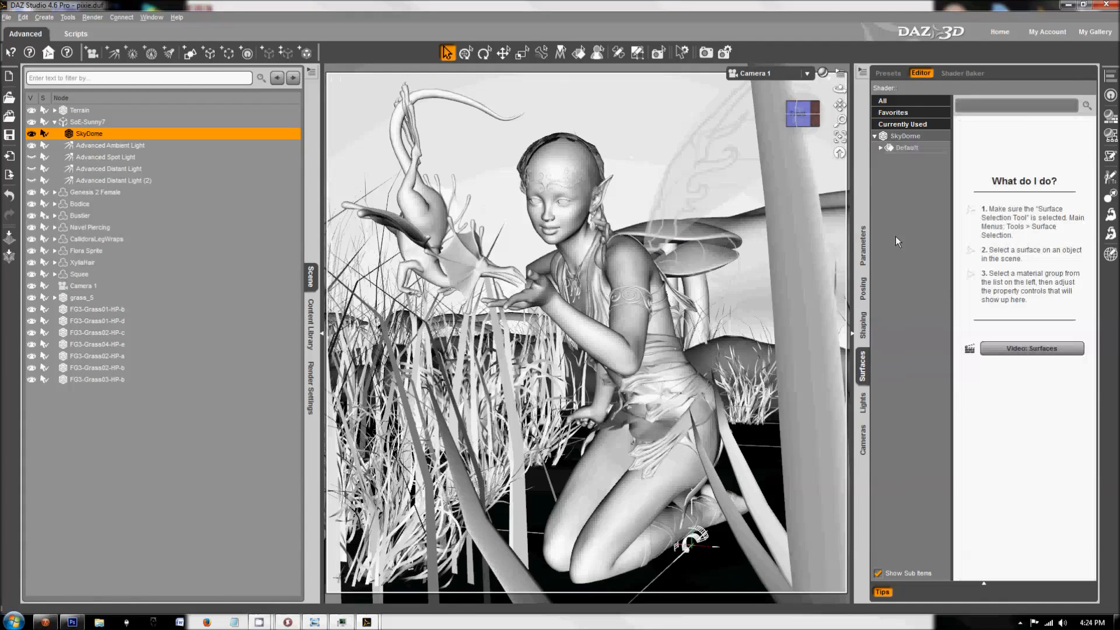
left_click(905, 138)
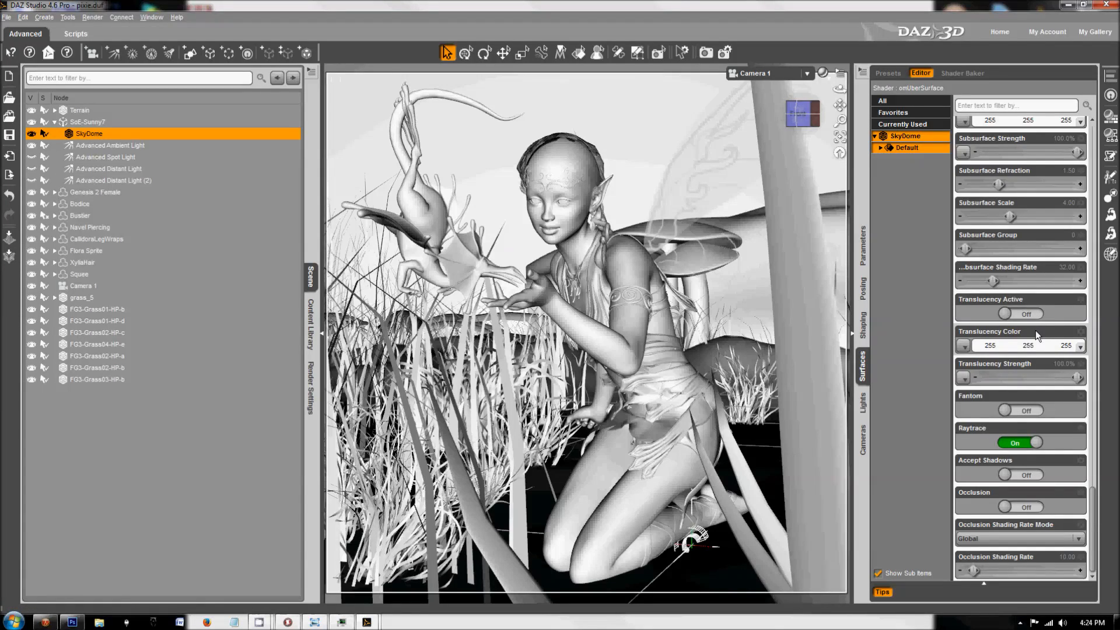
left_click(926, 371)
left_click(922, 148)
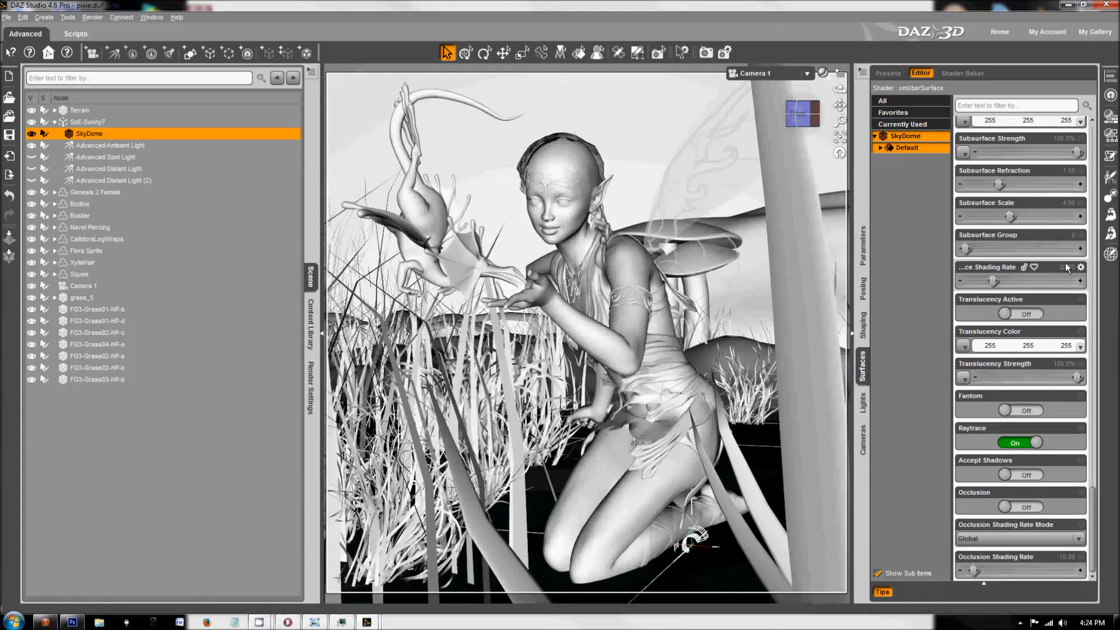
scroll(1036, 355, "up", 5)
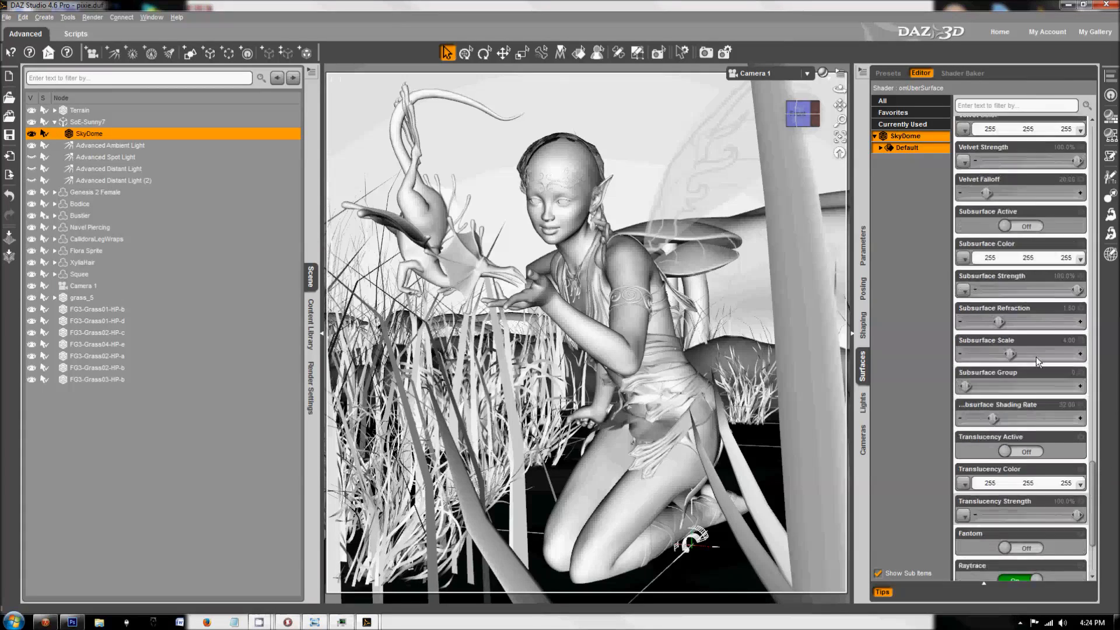
scroll(1036, 338, "up", 10)
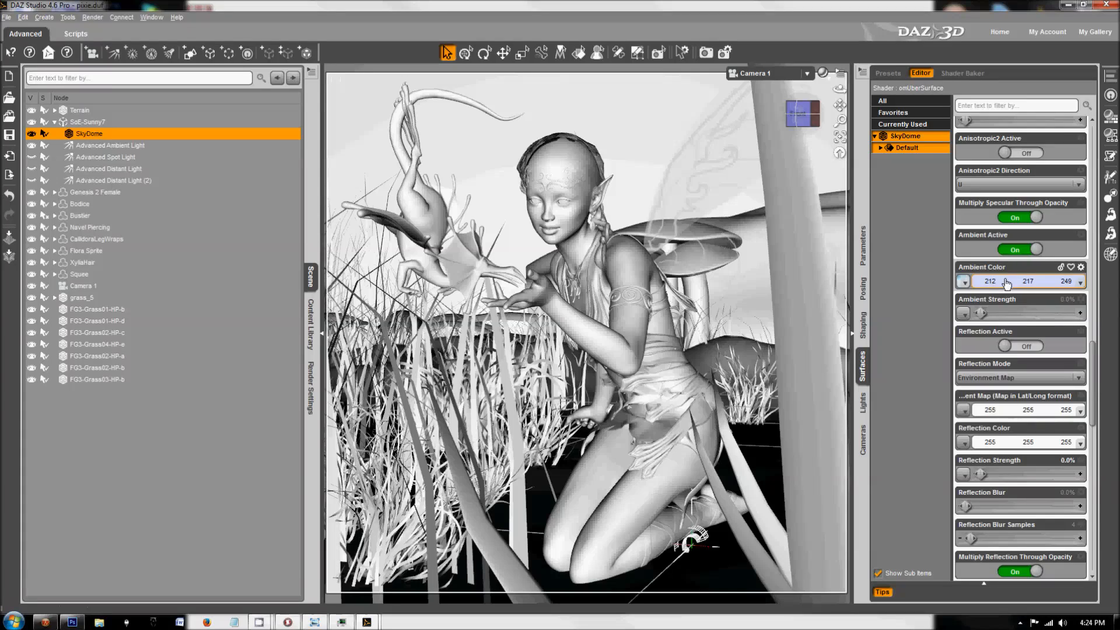
mouse_move(963, 284)
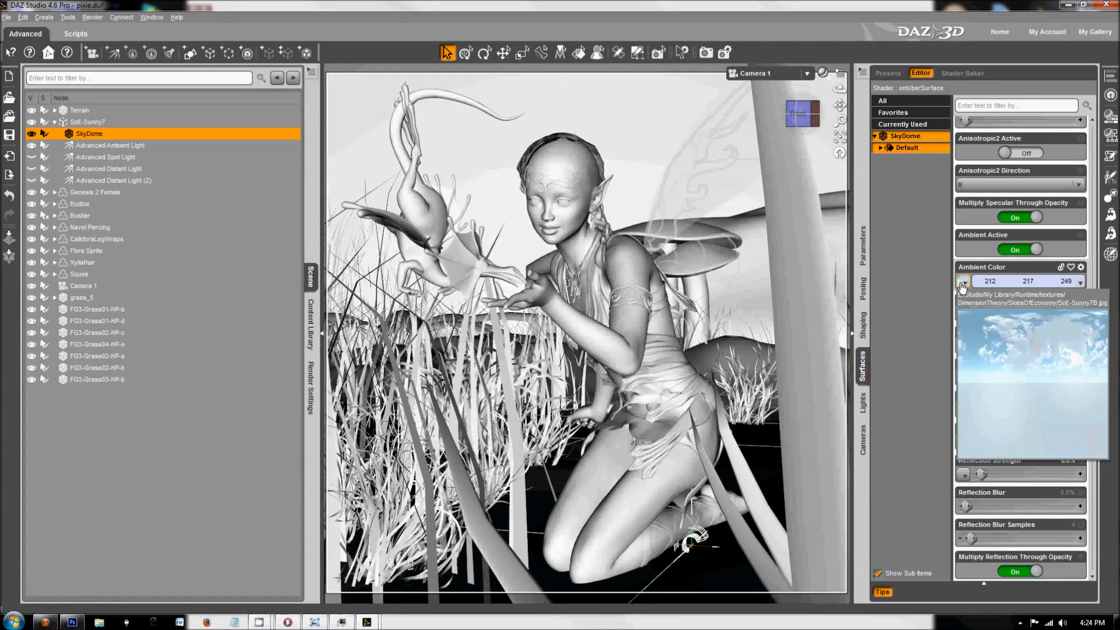
left_click(962, 284)
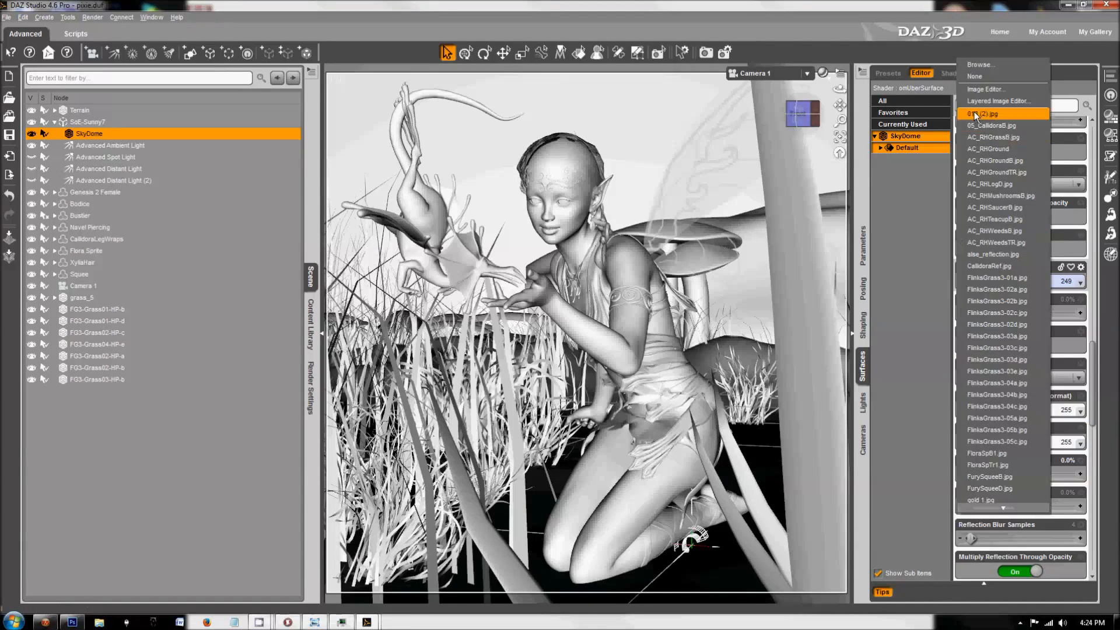
left_click(971, 78)
Step: Set the SkyDome surface's Ambient Color to pure white (255, 255, 255) and its Ambient Strength to 100%
left_click(1004, 281)
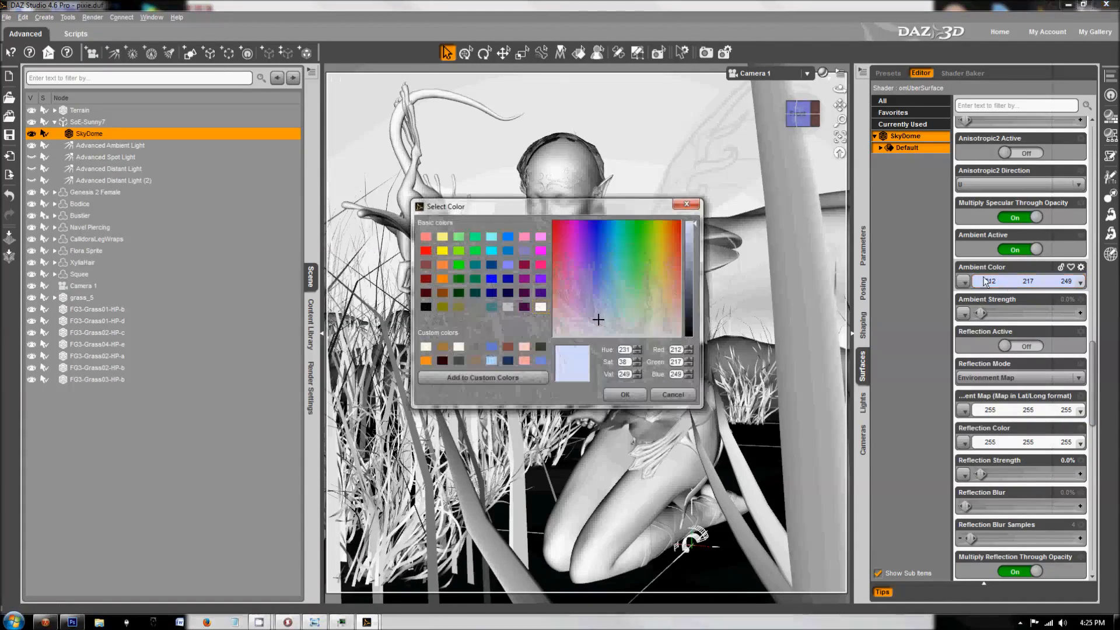
left_click(542, 305)
left_click(624, 394)
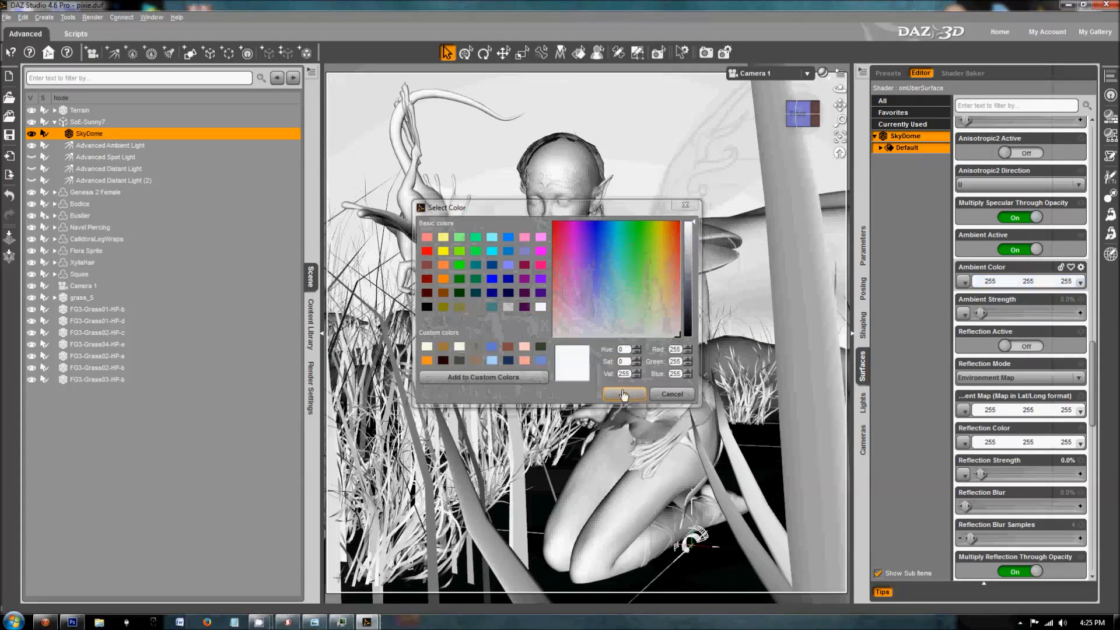
left_click_drag(981, 313, 1108, 307)
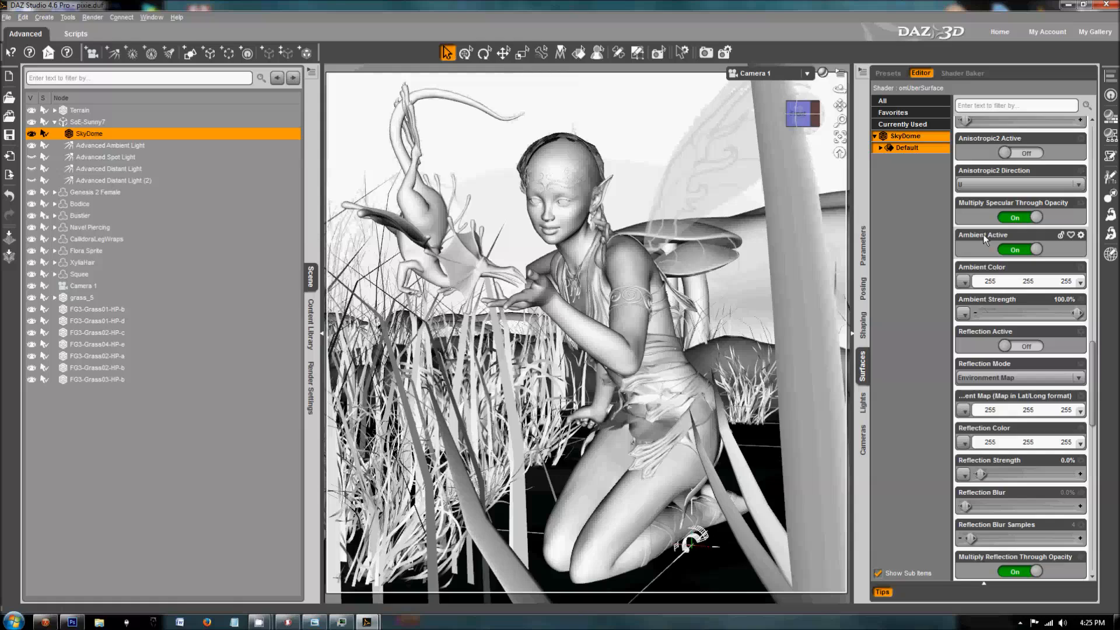
Step: Start a test render of the scene with the white sky dome and cancel it partway
left_click(311, 386)
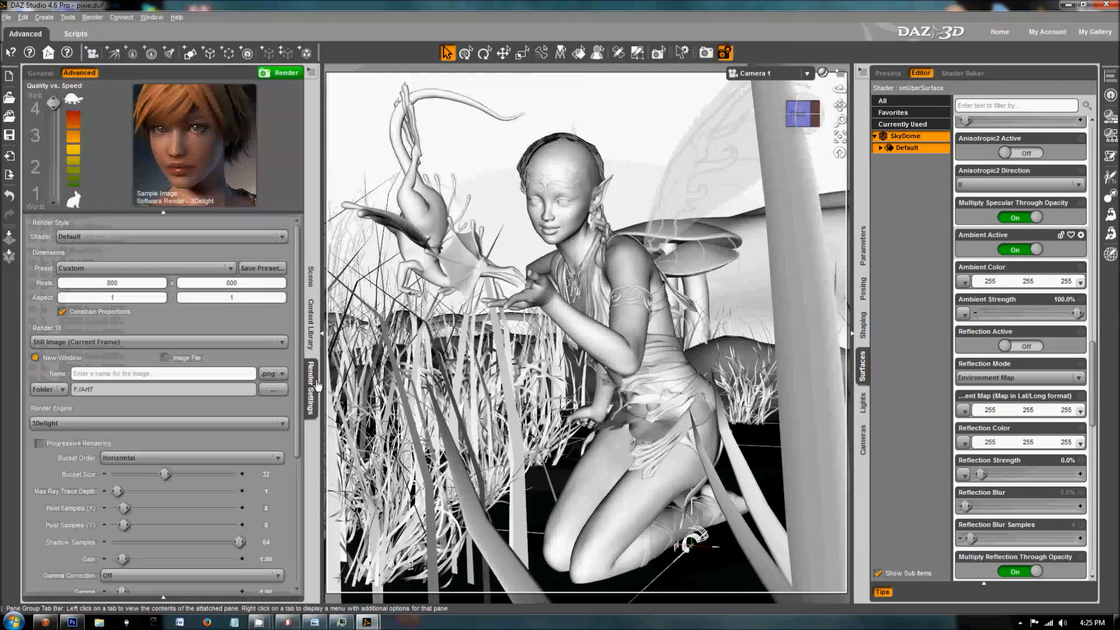
left_click(286, 73)
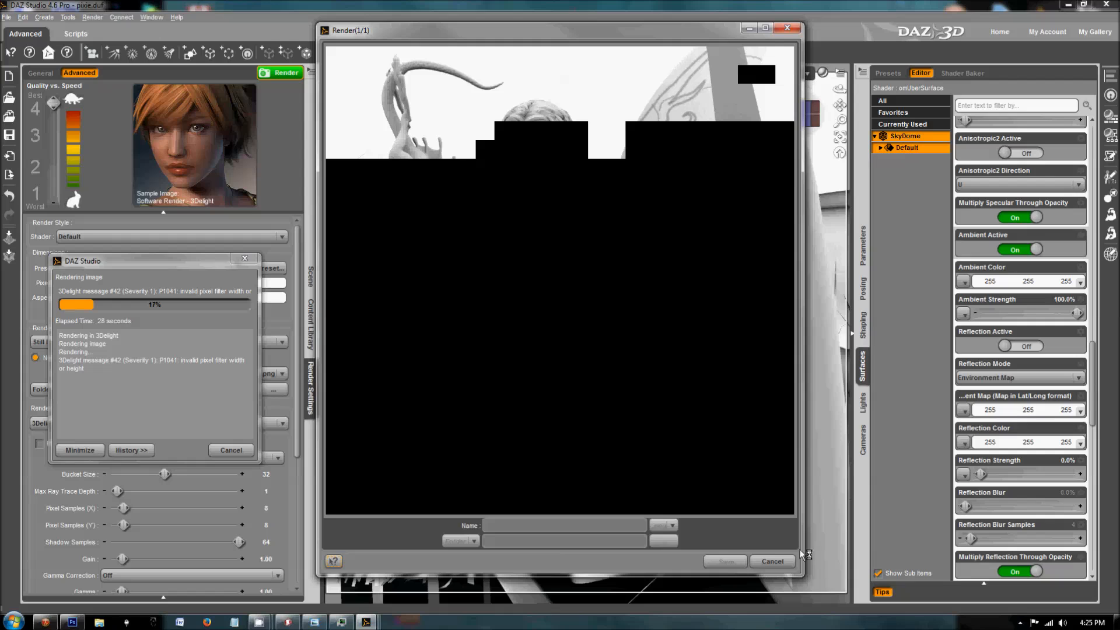
left_click(763, 561)
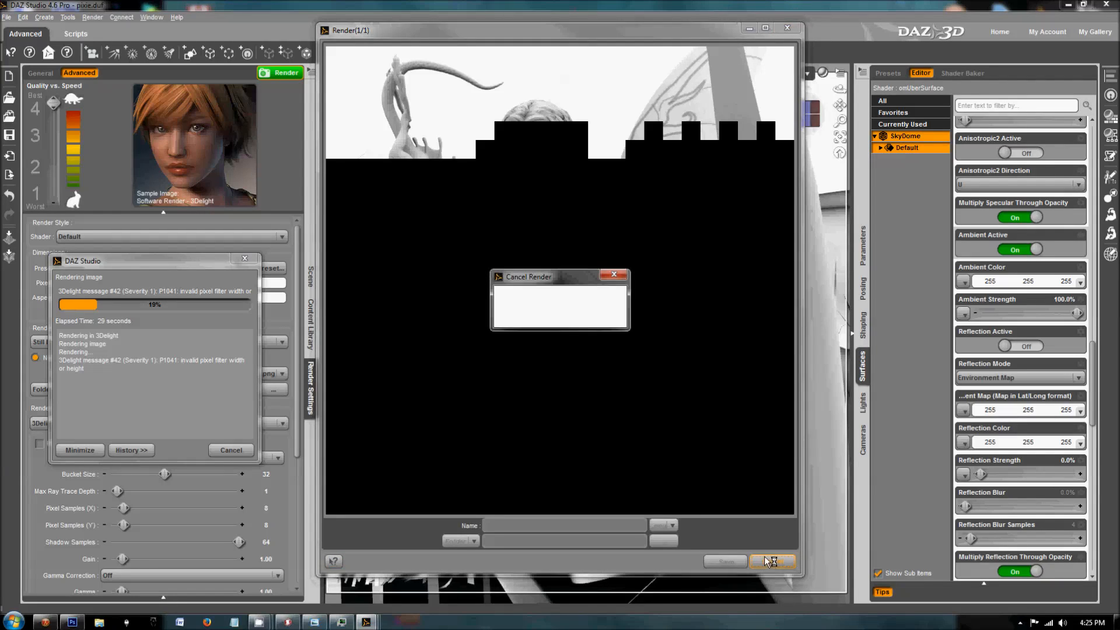
left_click(554, 318)
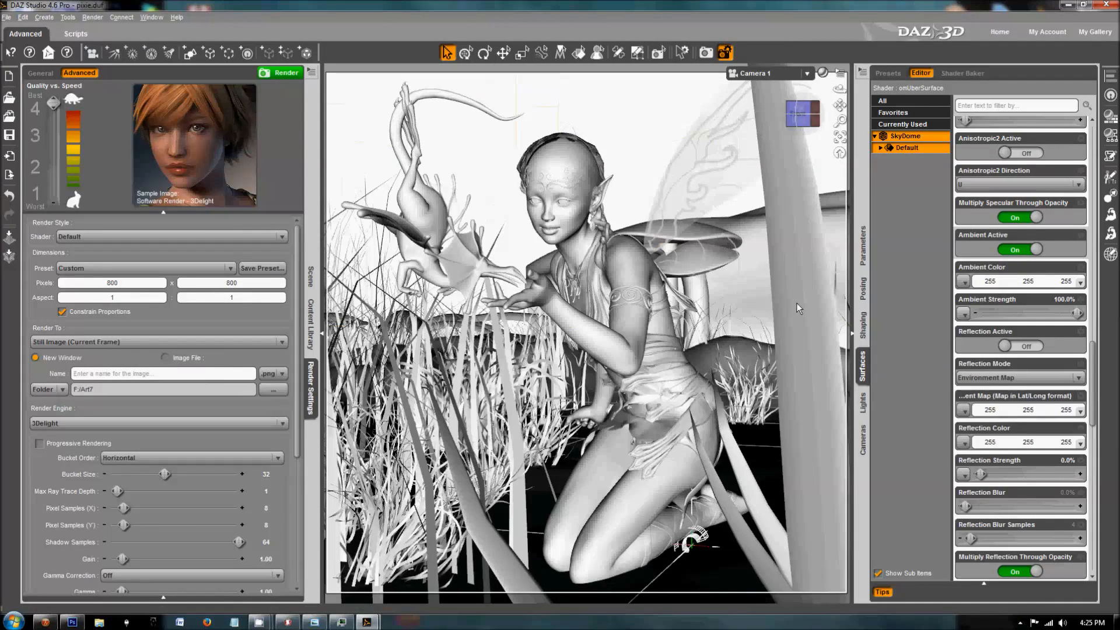
Step: Add the Fog Camera from the Atmosphere Cameras content to the scene and check it among the scene nodes
left_click(313, 319)
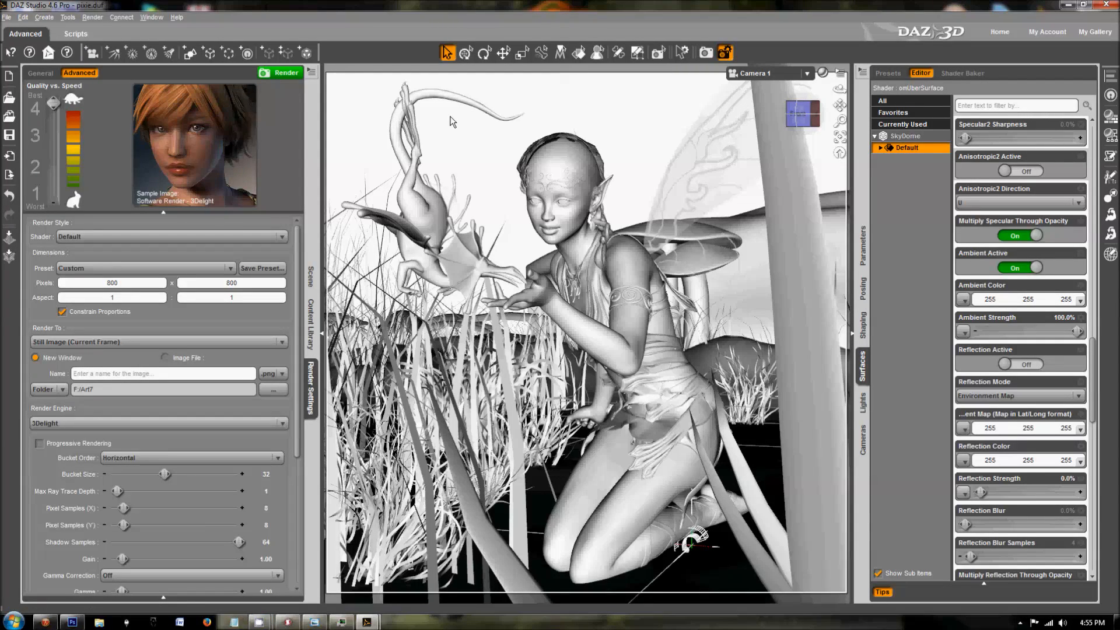
left_click(313, 334)
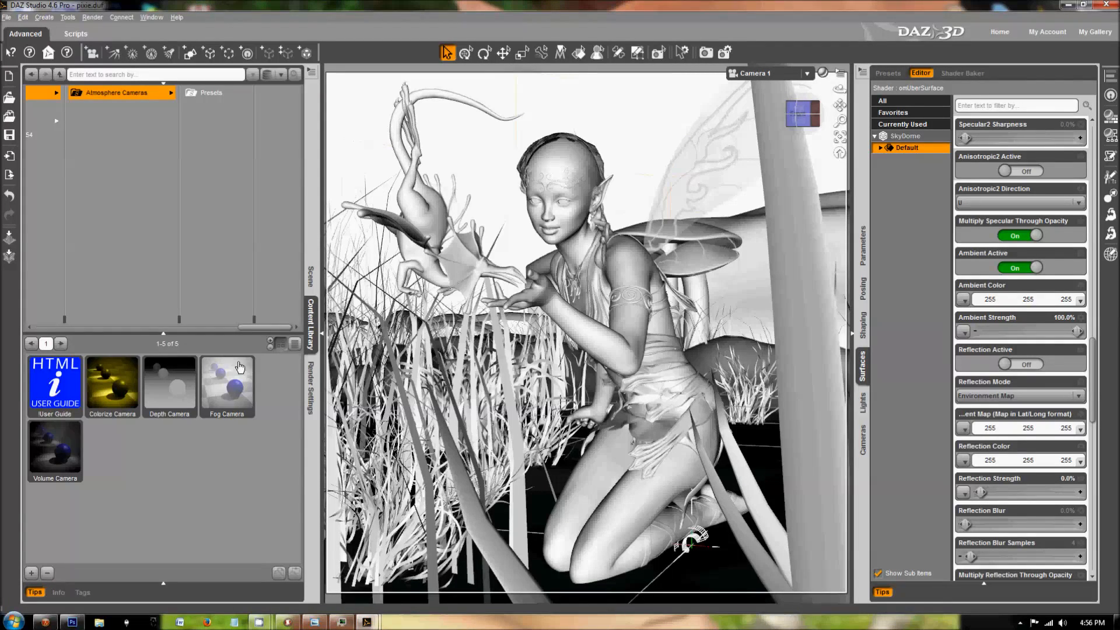
left_click(310, 278)
left_click(310, 324)
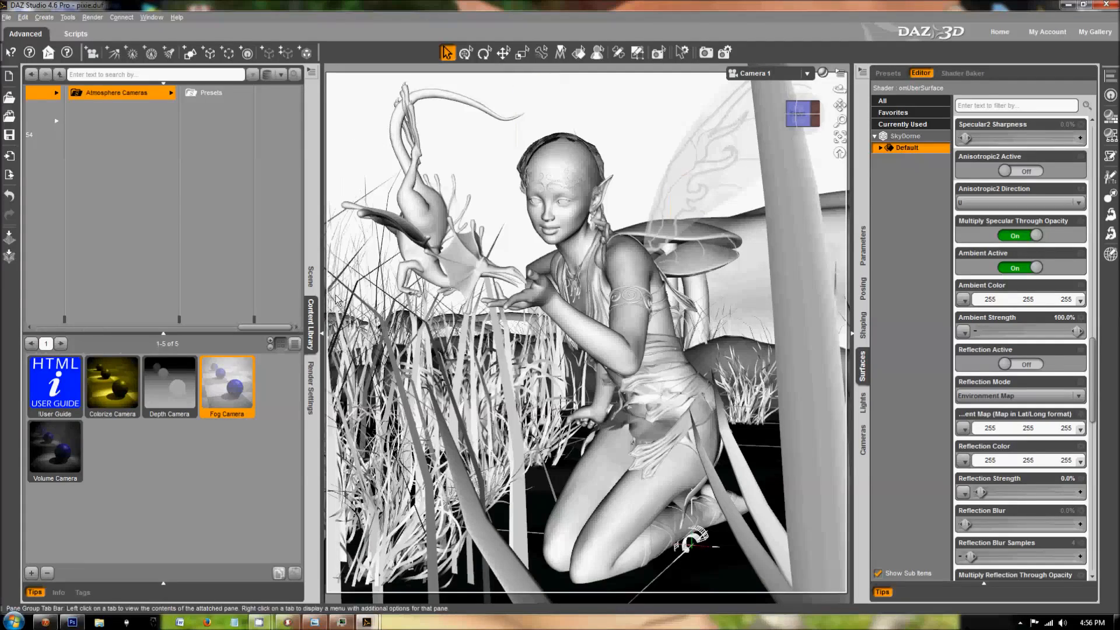
left_click(312, 286)
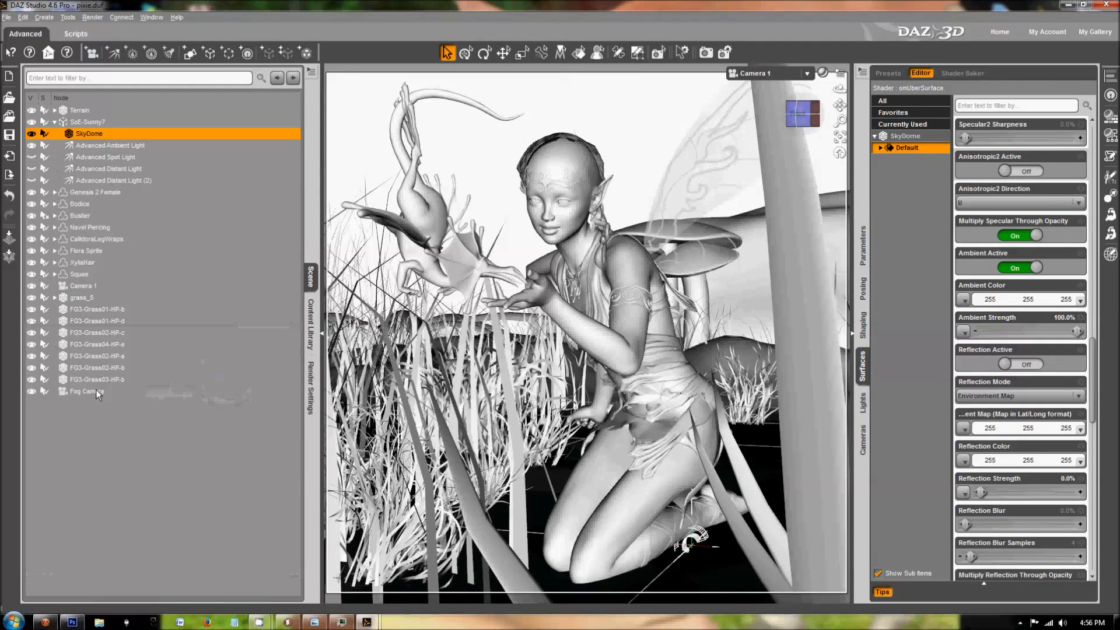
Step: Copy Camera 1's settings onto the Fog Camera and switch the viewport to look through the Fog Camera
left_click(75, 285)
left_click(22, 17)
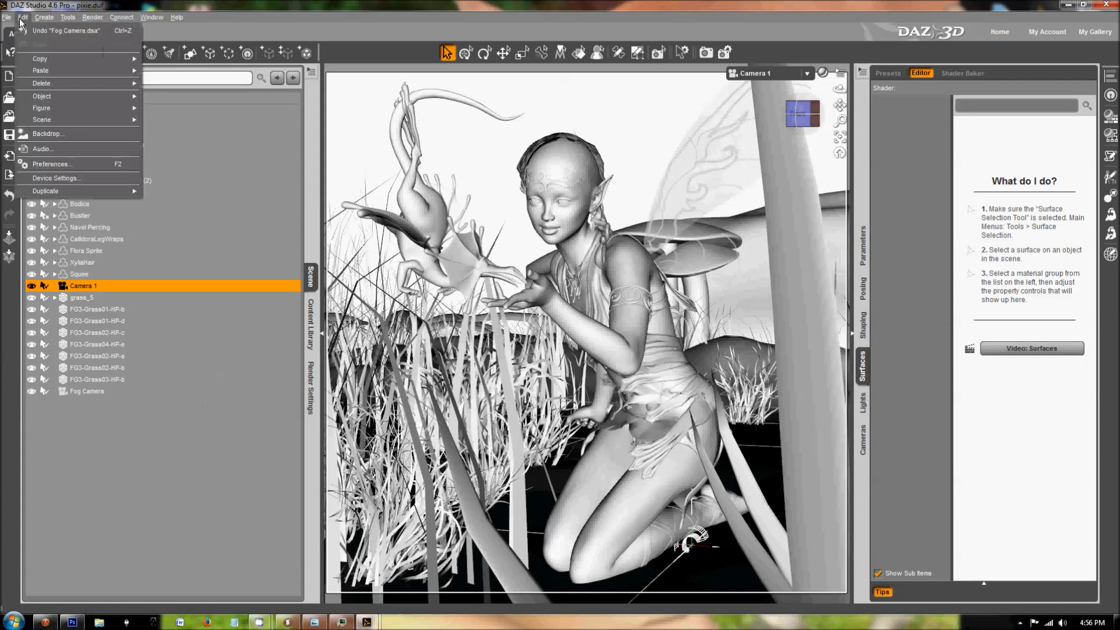
mouse_move(38, 59)
left_click(187, 73)
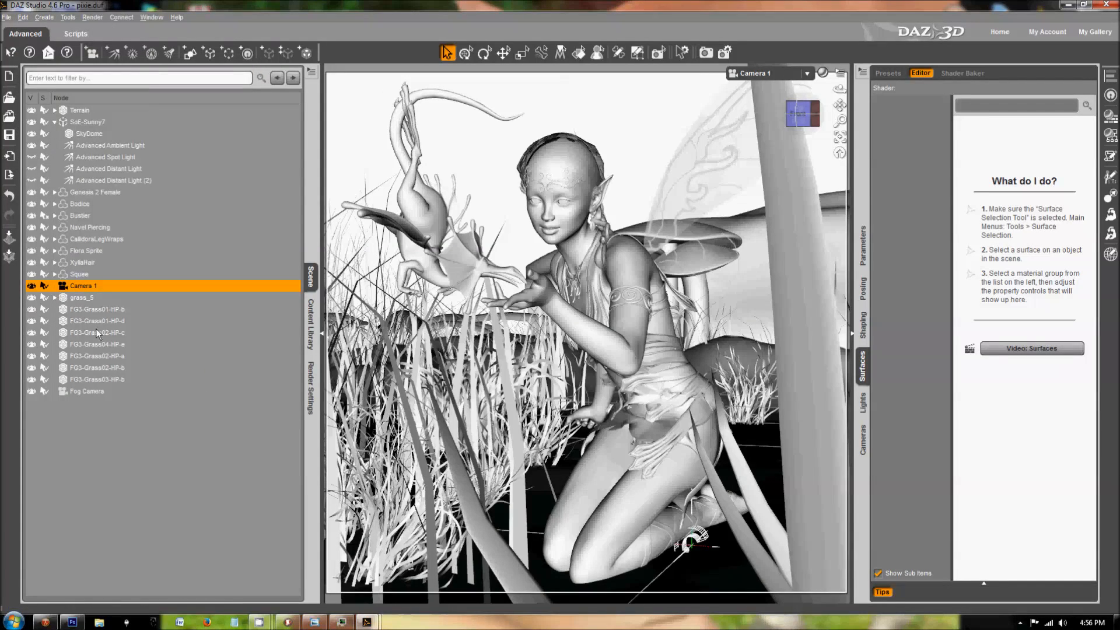
left_click(76, 390)
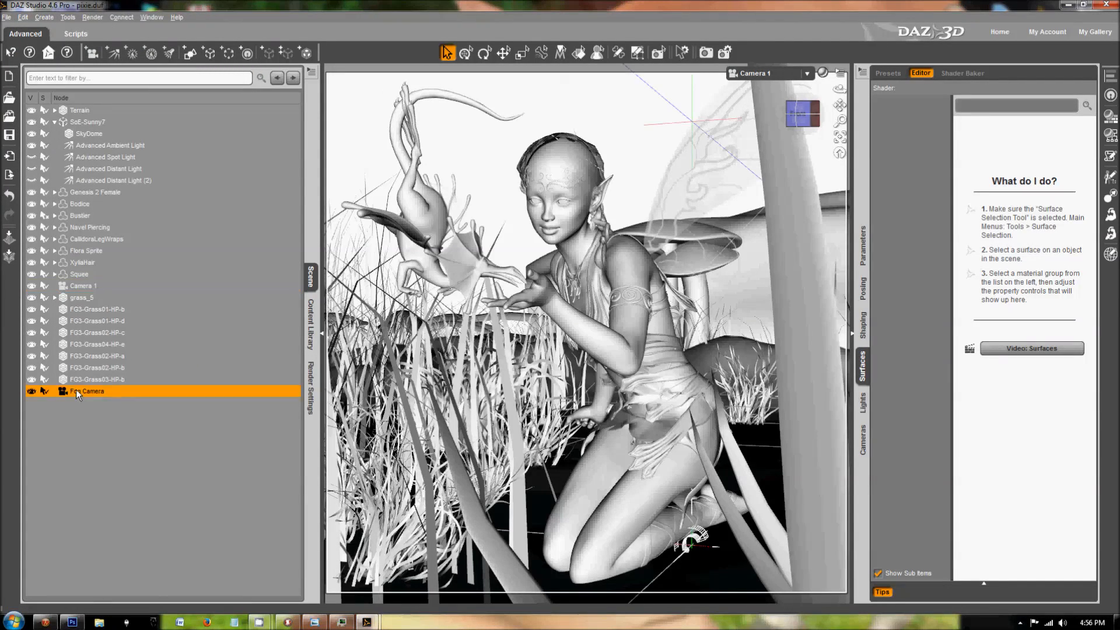
left_click(22, 17)
mouse_move(45, 70)
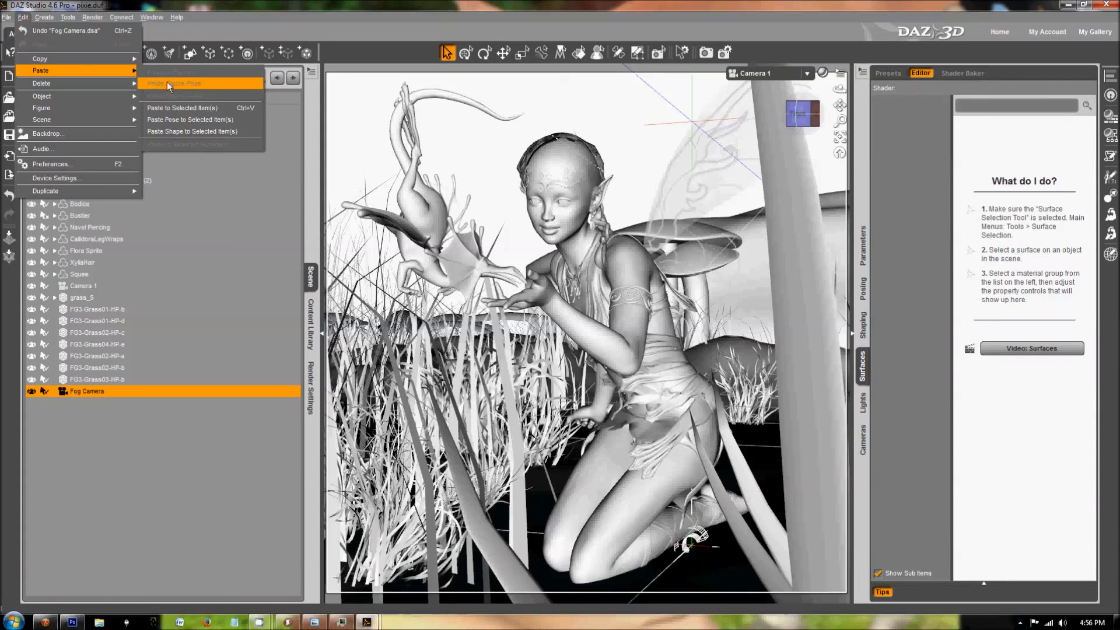
left_click(184, 107)
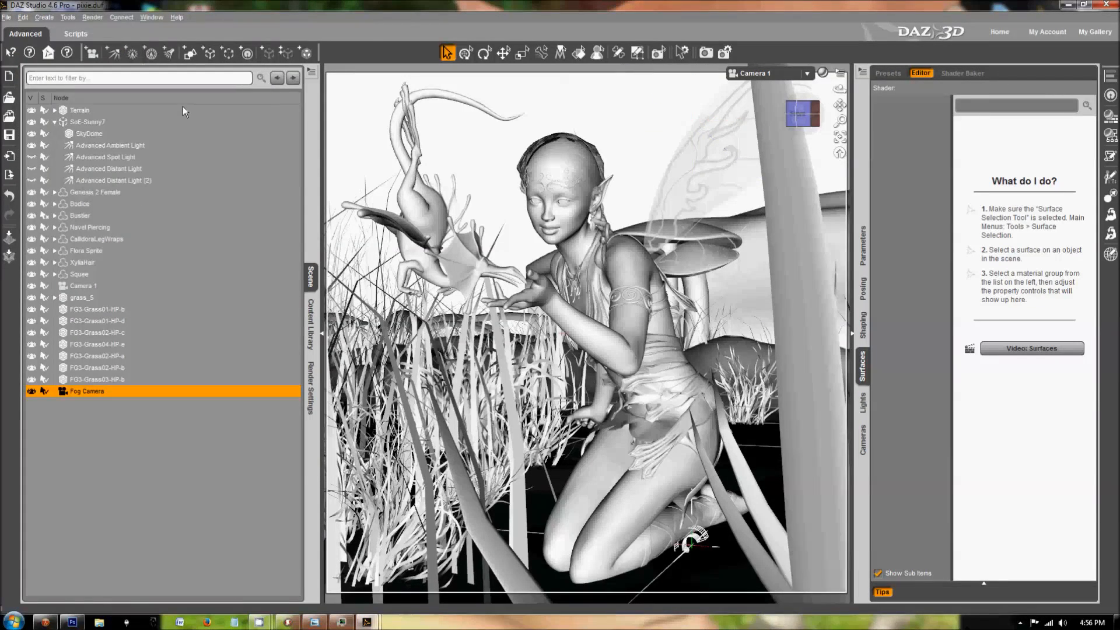
left_click(758, 73)
left_click(753, 178)
Step: Set the SkyDome surface's Ambient Strength to 0%
left_click(84, 134)
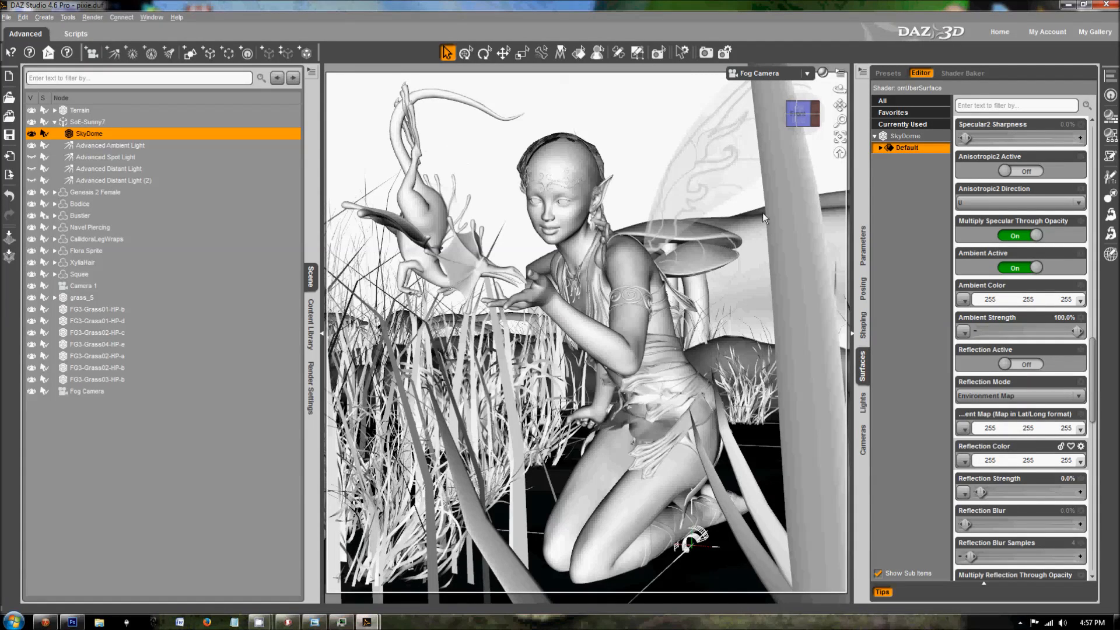
left_click_drag(1078, 331, 939, 334)
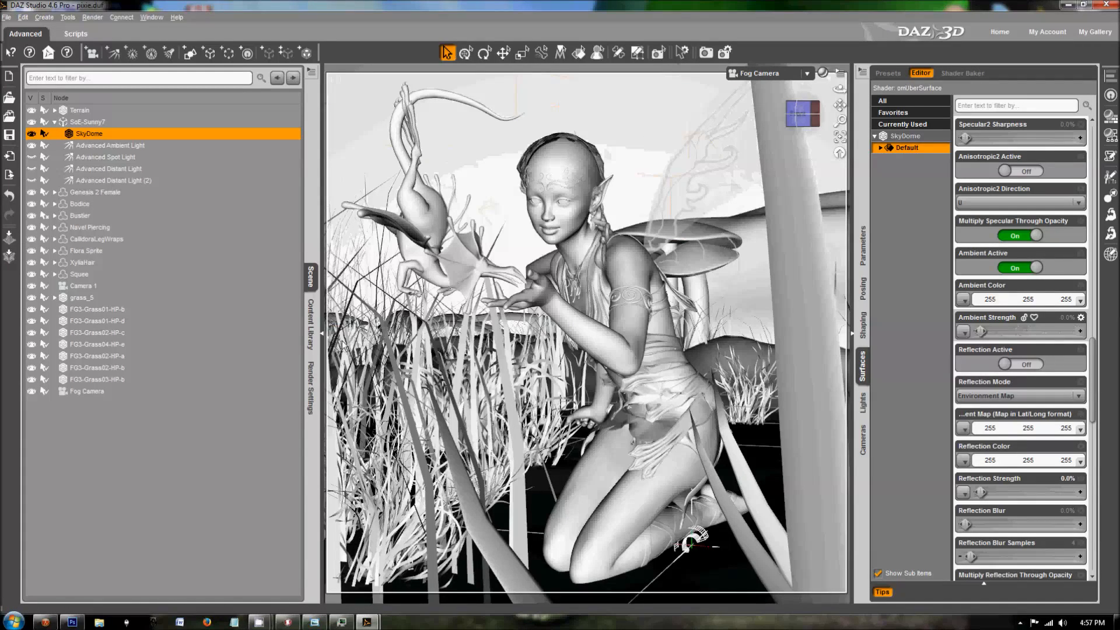
Step: Set the Fog Camera's fog Color to pure white (255, 255, 255) and hide the Advanced Ambient Light
left_click(97, 391)
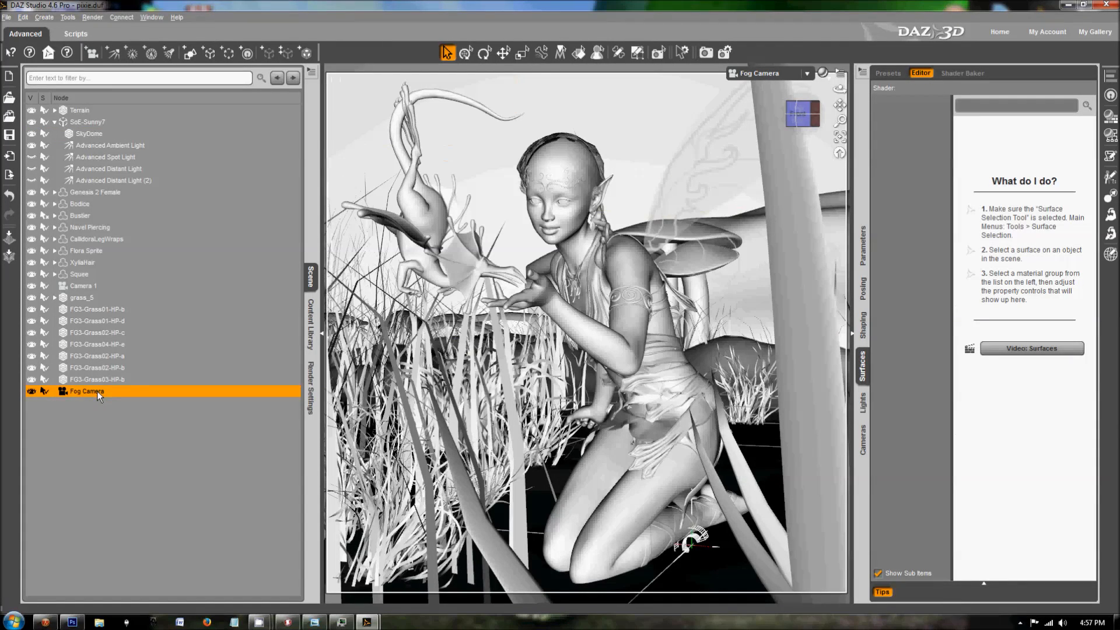
left_click(862, 440)
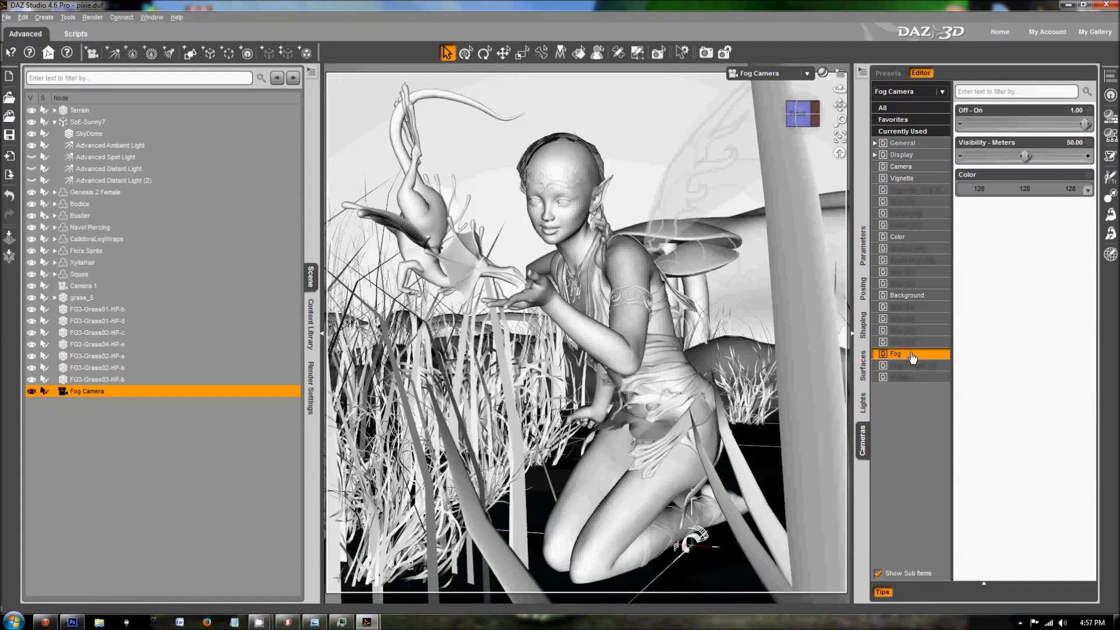
left_click(1059, 190)
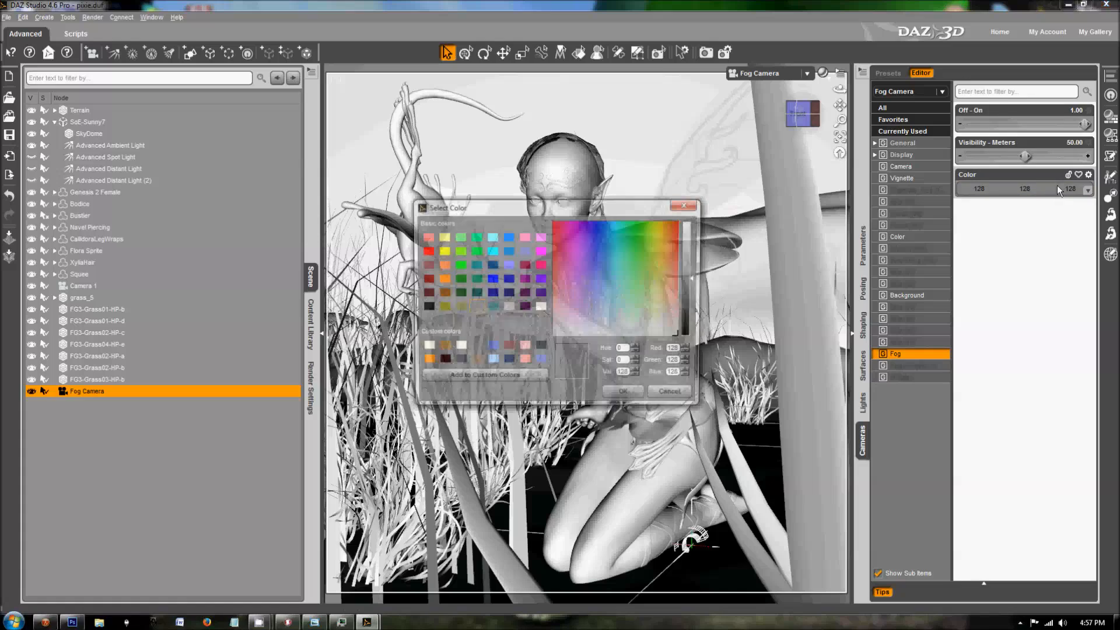
left_click(540, 306)
left_click(627, 395)
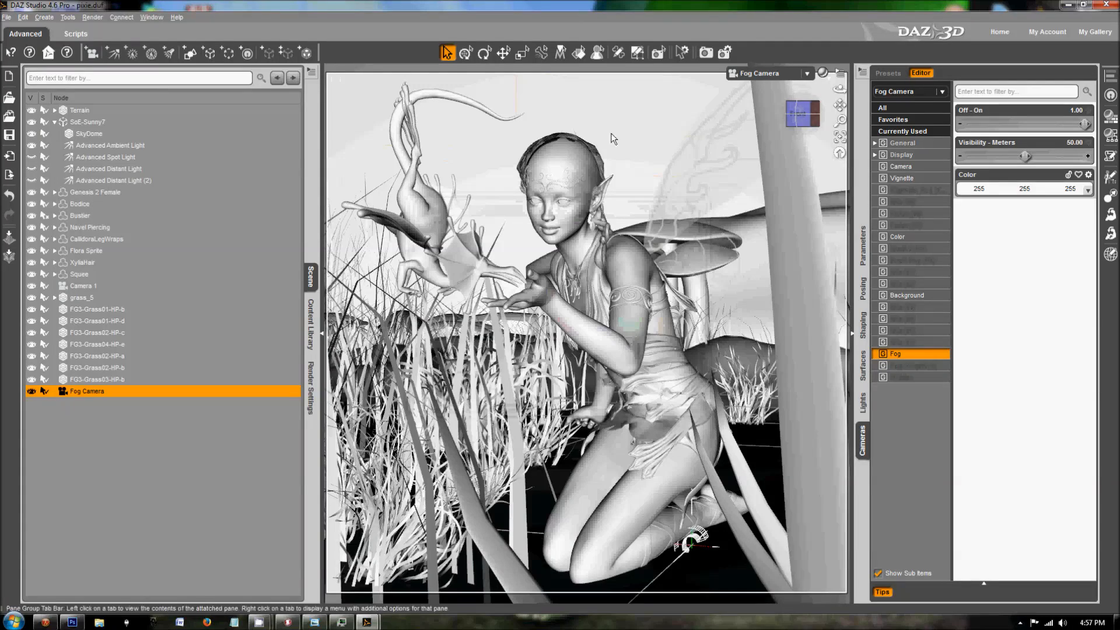
left_click(31, 146)
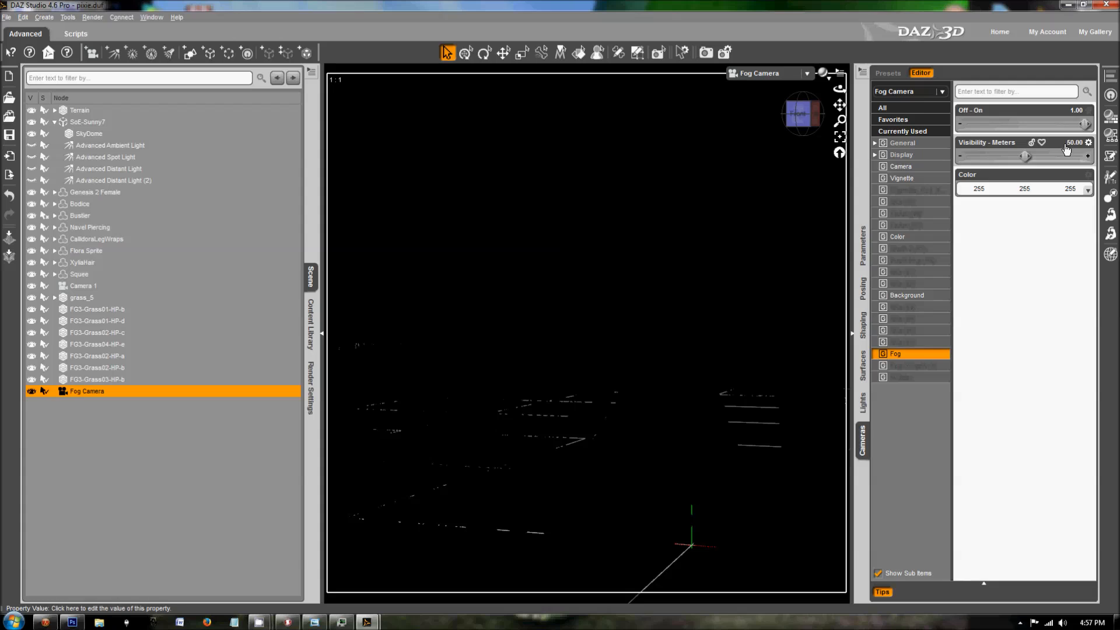
Step: Raise the Fog Camera's fog visibility to 100 meters, render the fog pass and close the result
left_click_drag(1025, 156, 987, 156)
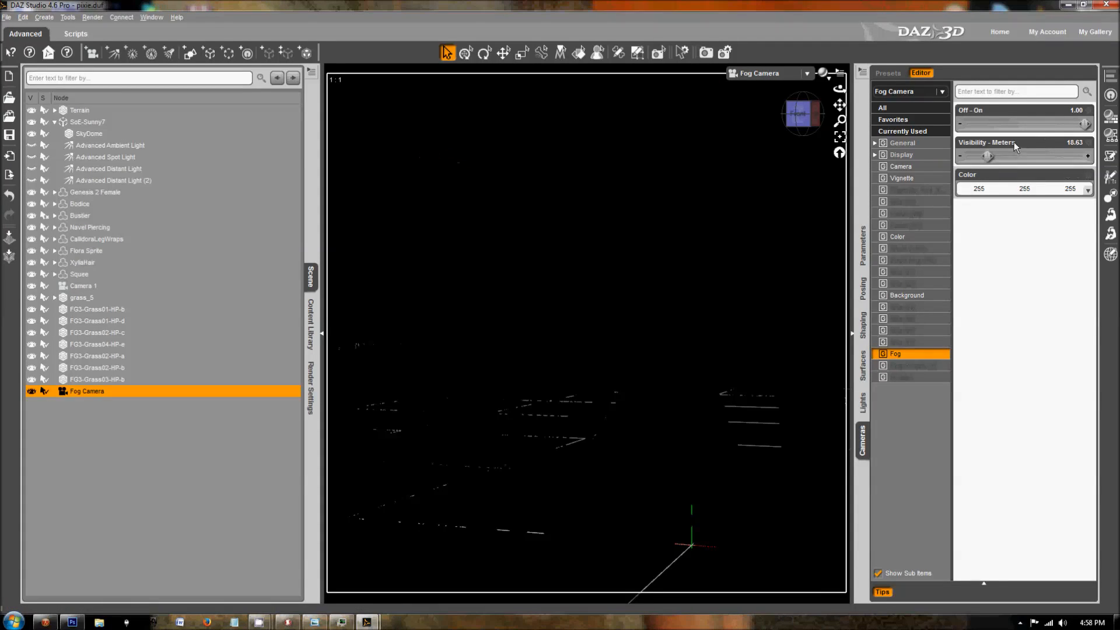
left_click_drag(987, 157, 1090, 161)
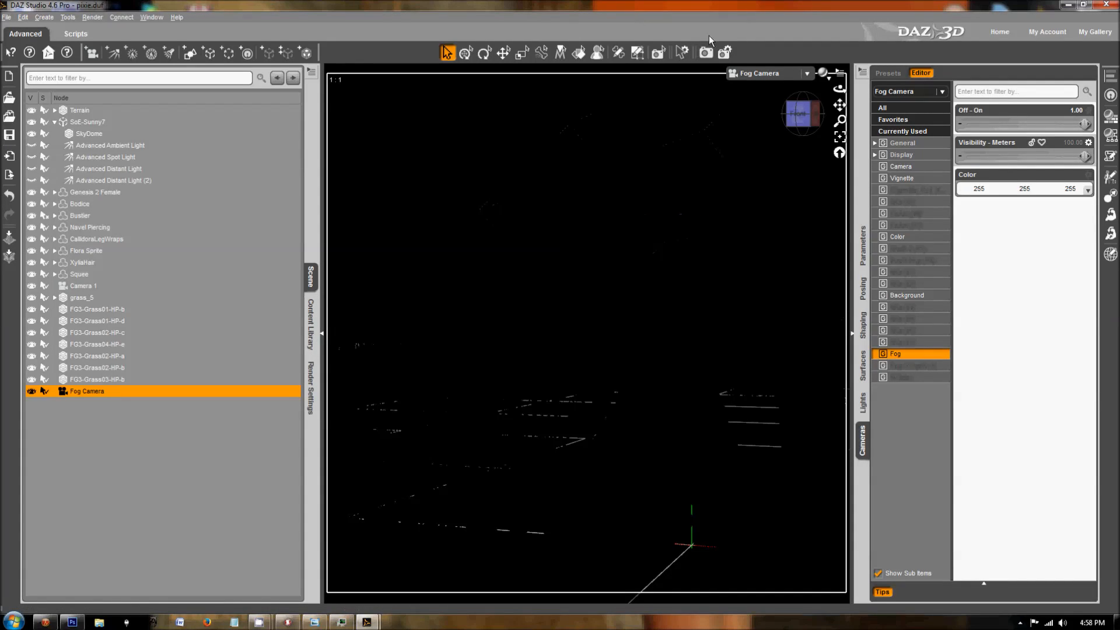
left_click(710, 53)
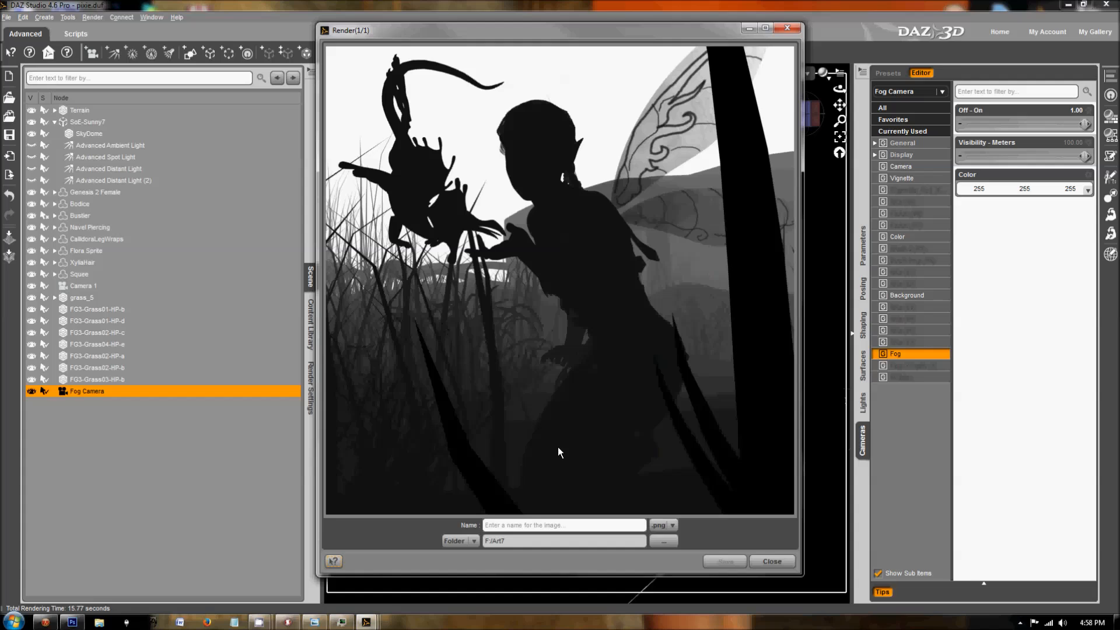
left_click(772, 562)
Step: Reduce the Fog Camera's fog visibility to 12.25 meters, render the fog pass again and close the result
left_click_drag(1083, 156, 982, 155)
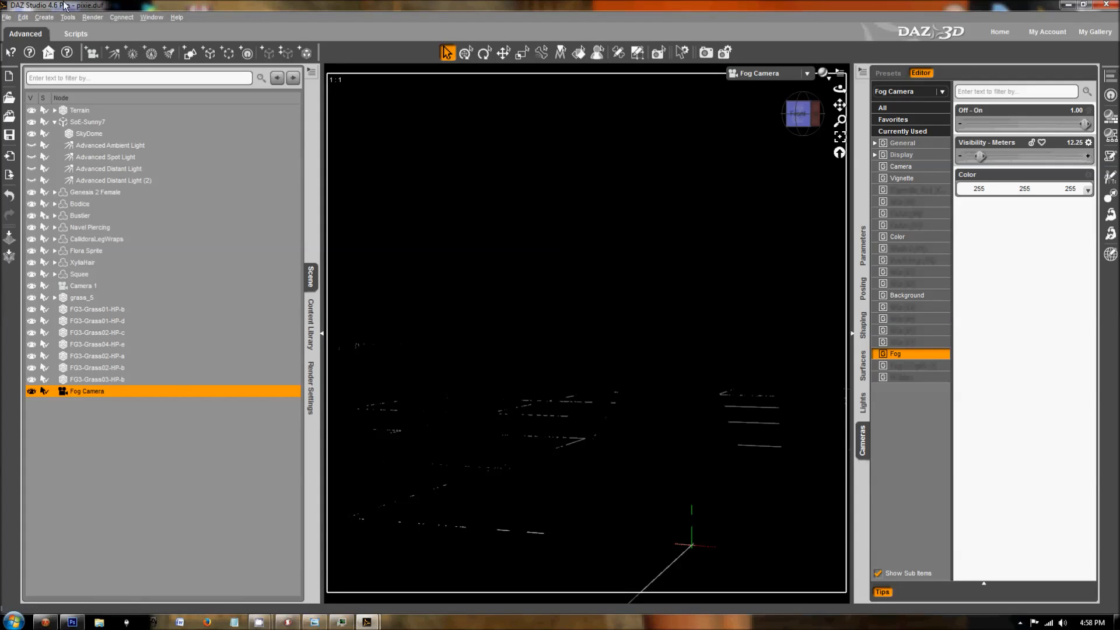
left_click(707, 53)
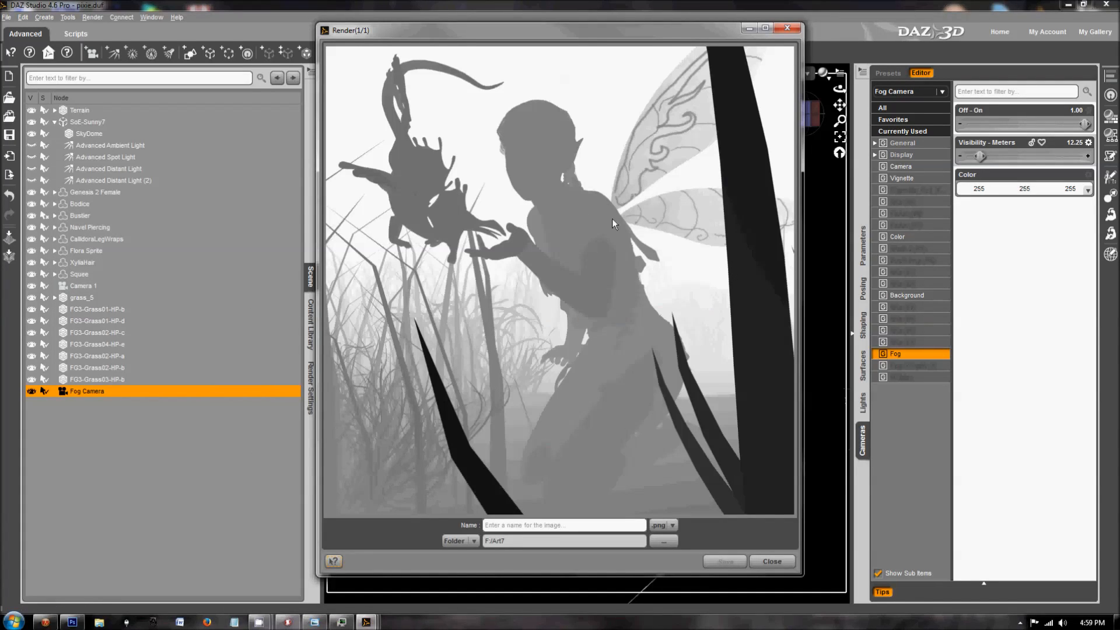
left_click(769, 554)
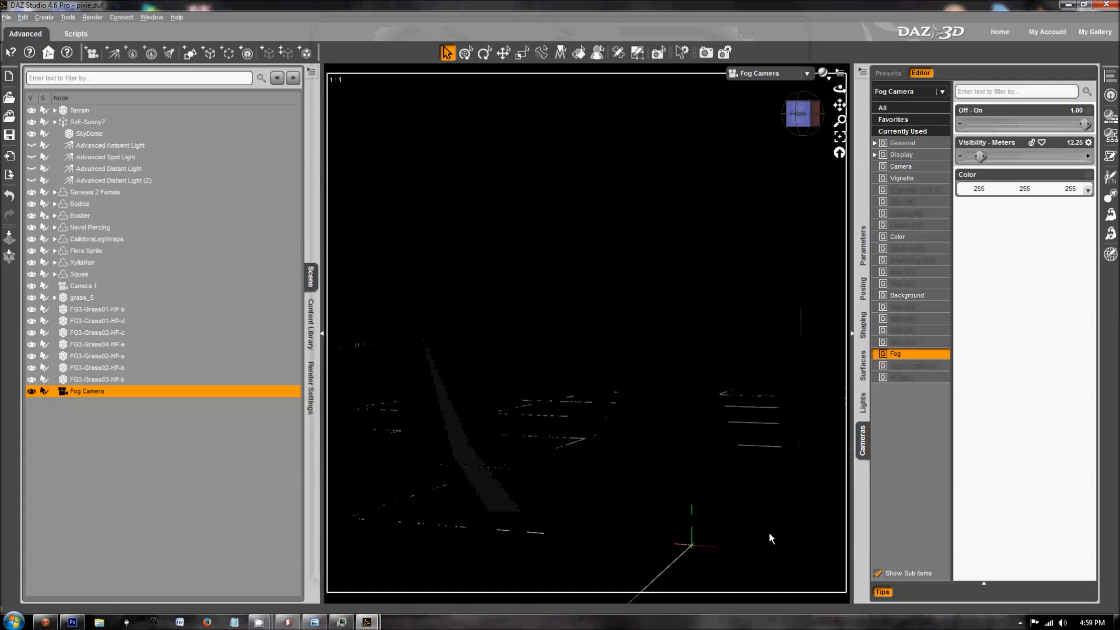